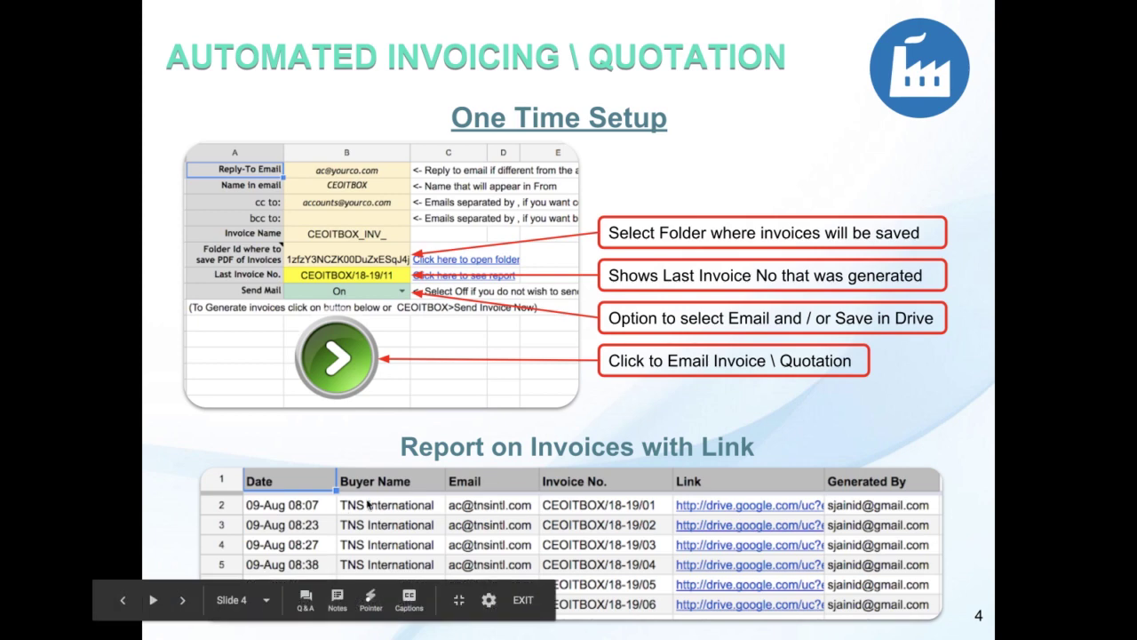
# - Advance the slideshow from slide 4 to slide 5, showing the invoice email and tax invoice
pyautogui.click(827, 522)
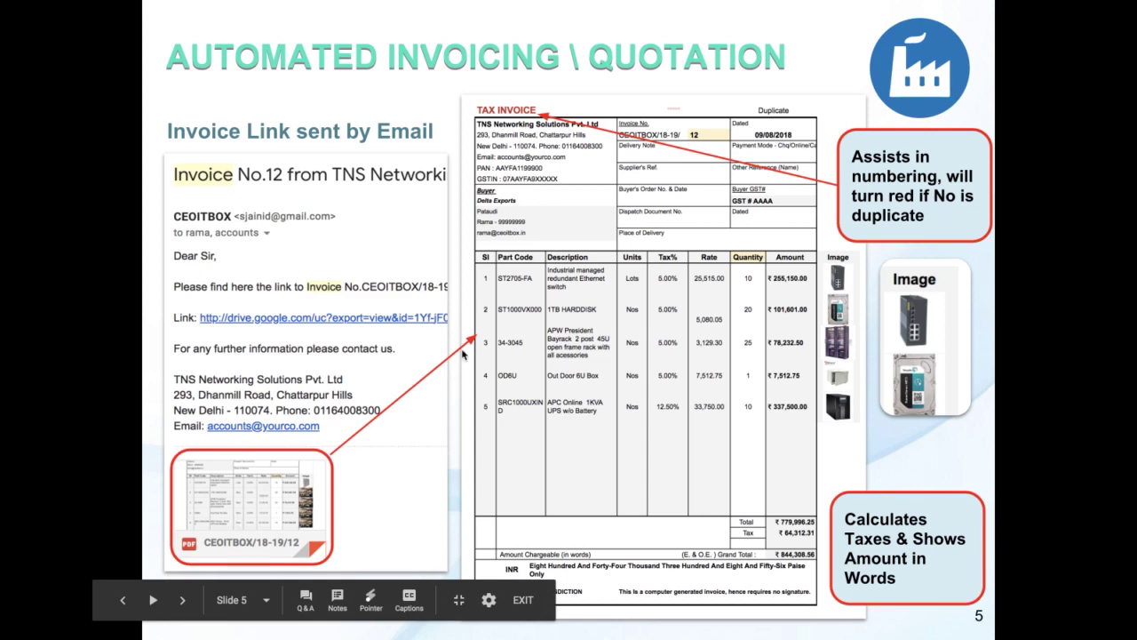
# - Step forward and back to slide 5, then exit presenting mode
pyautogui.press('Right')
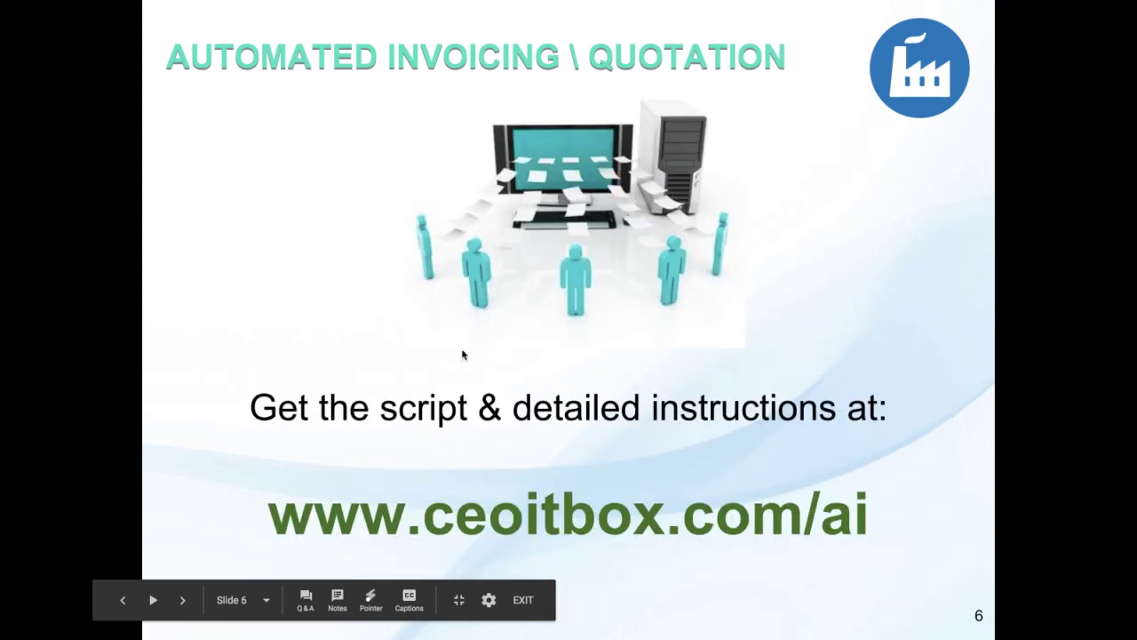
pyautogui.press('Left')
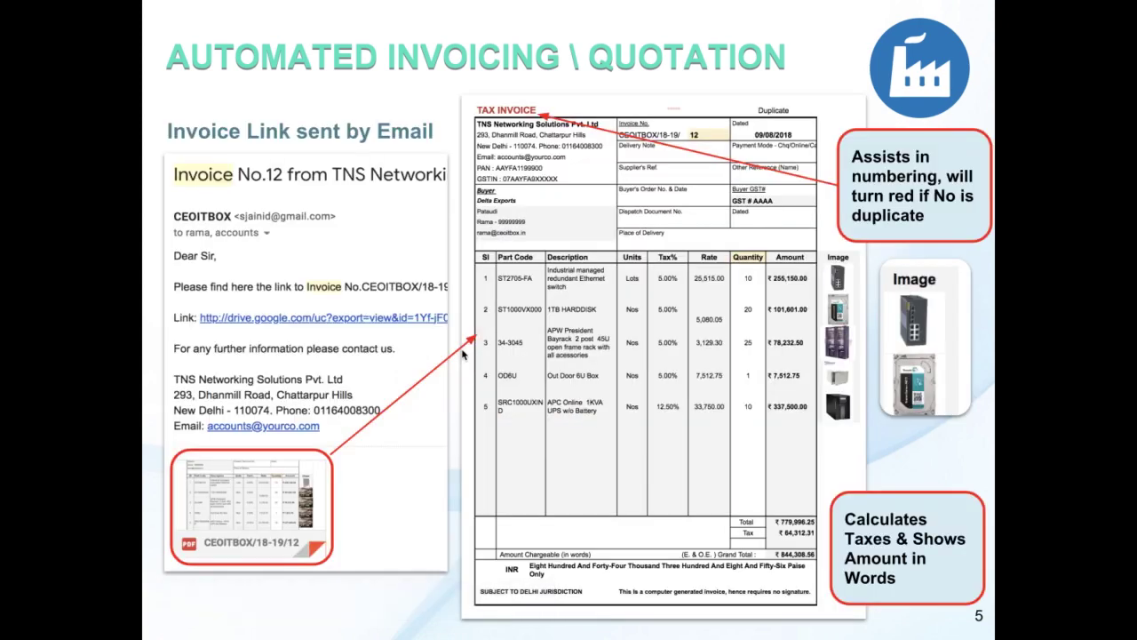
pyautogui.press('Escape')
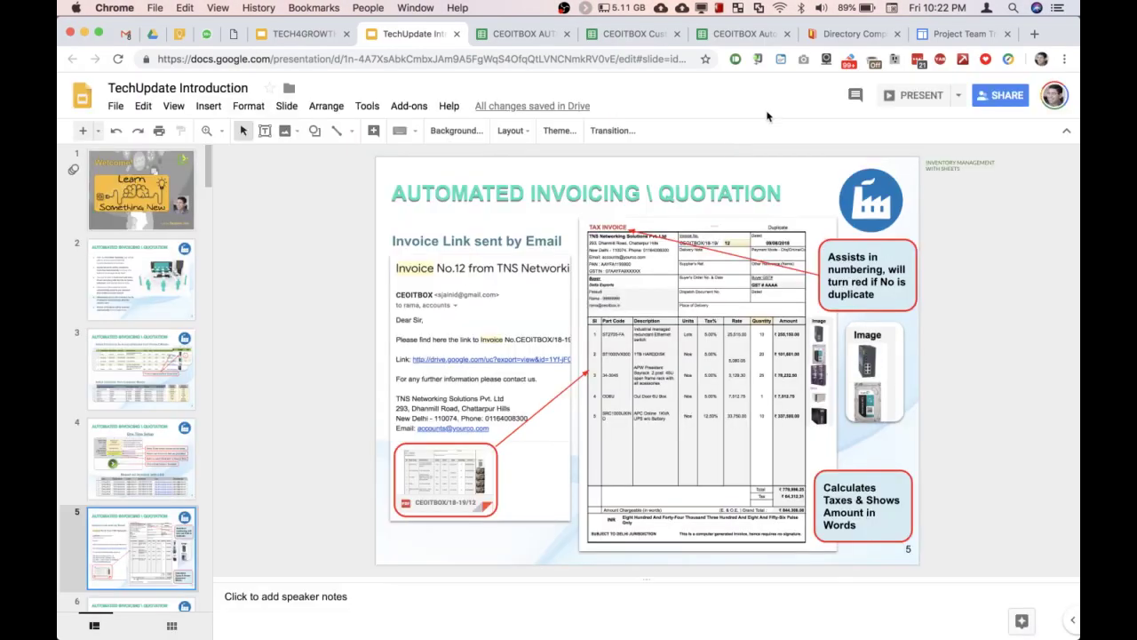
# - In the Auto Invoice Sender's Invoice sheet, set the buyer in A9 to The Fragrance People
pyautogui.click(519, 34)
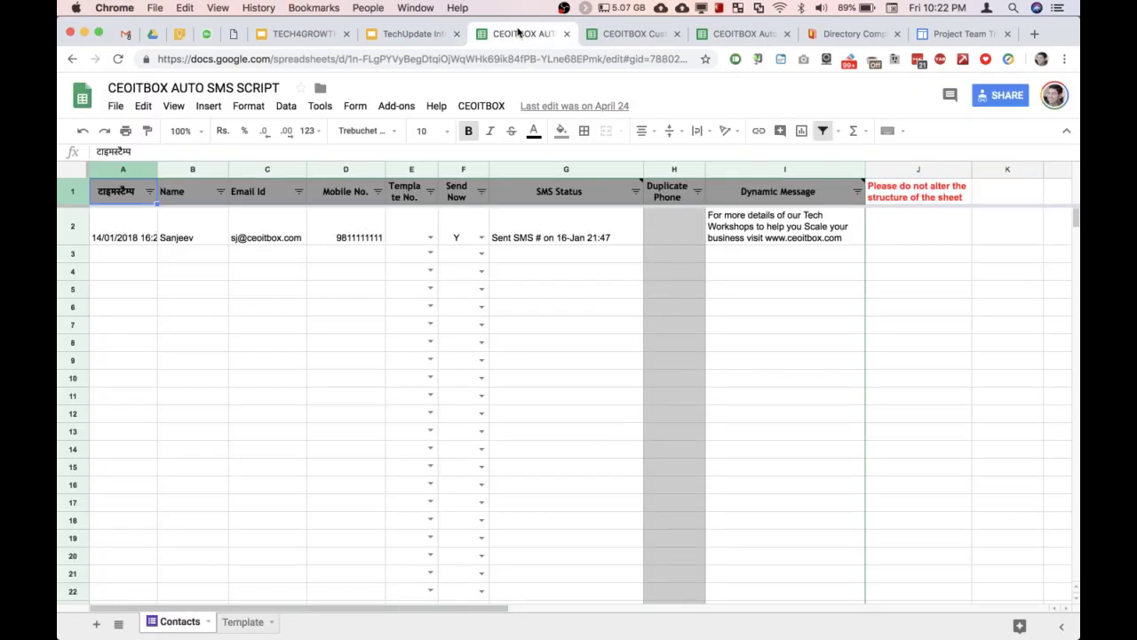
pyautogui.click(765, 38)
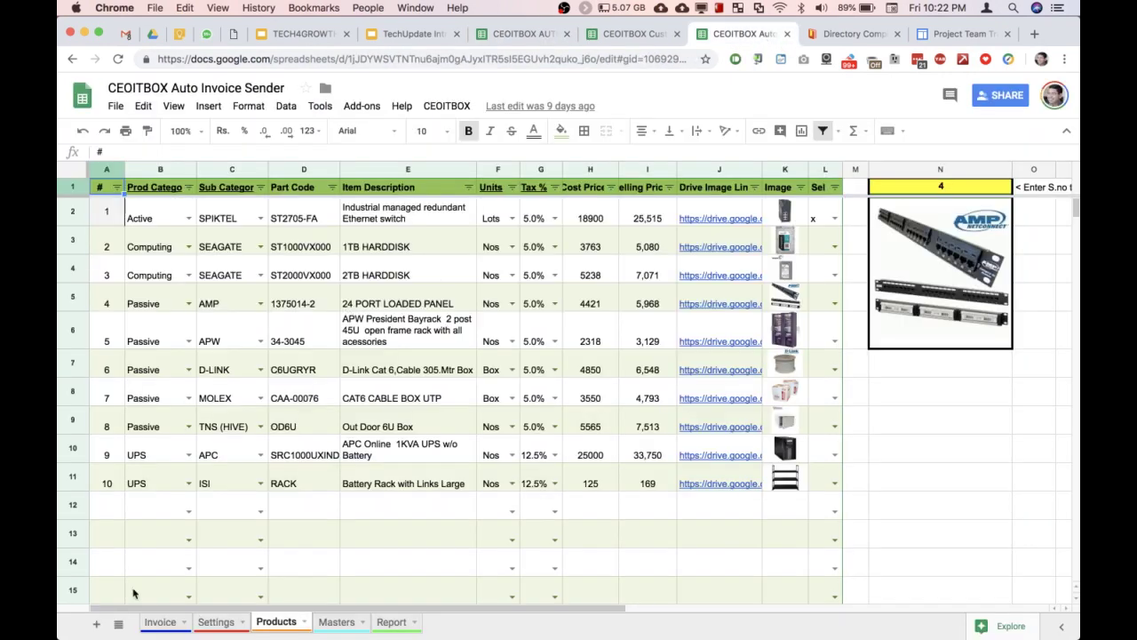
pyautogui.click(151, 625)
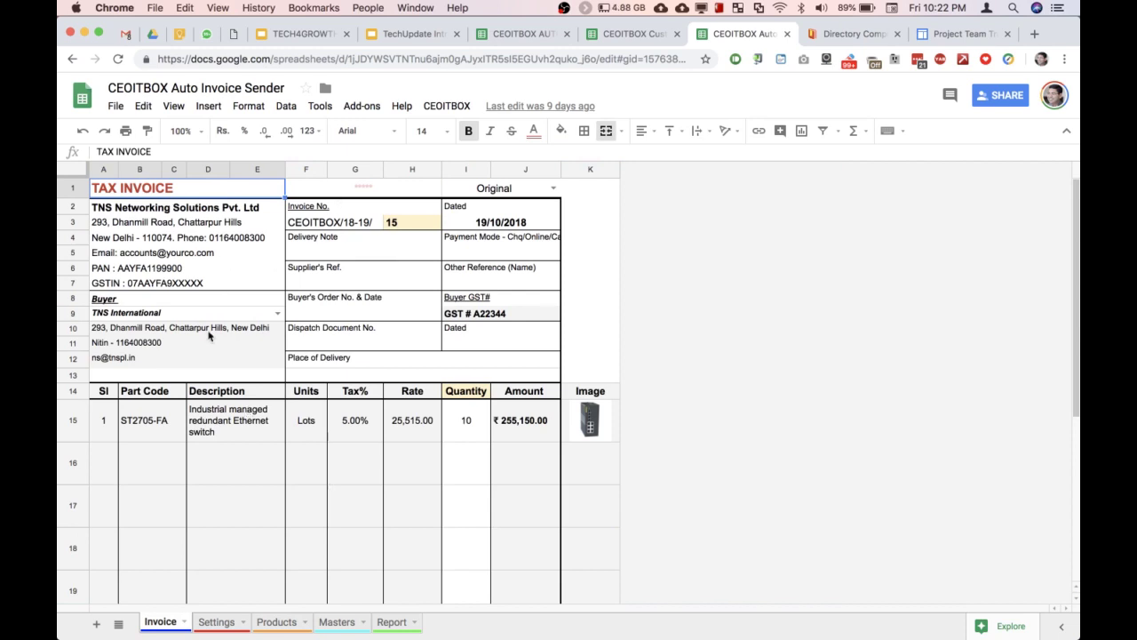
pyautogui.click(278, 313)
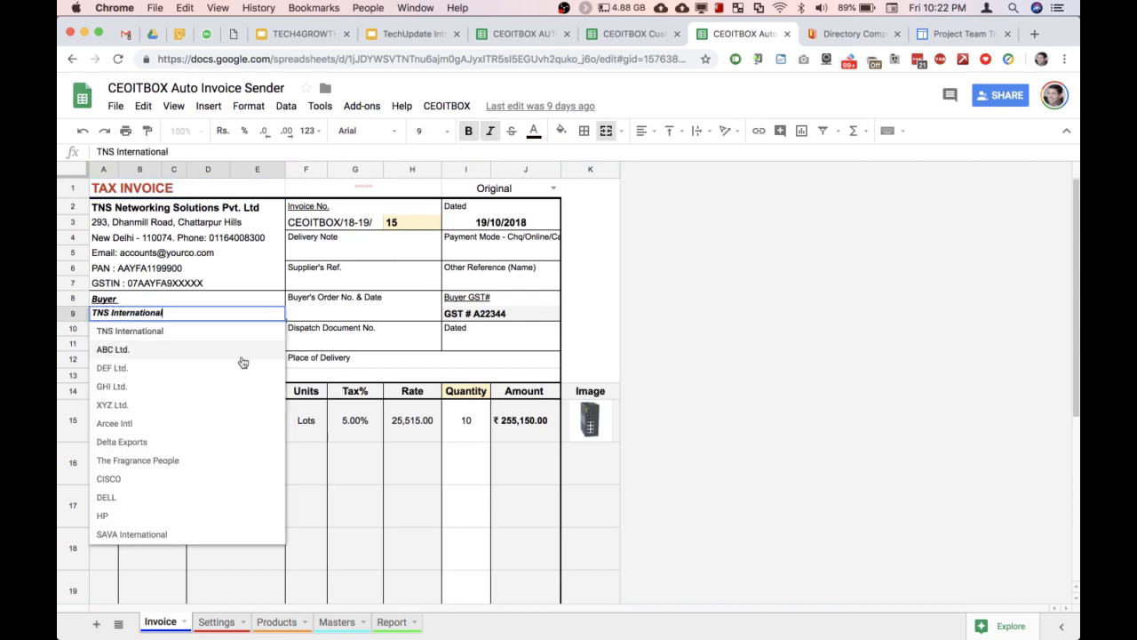
pyautogui.click(219, 442)
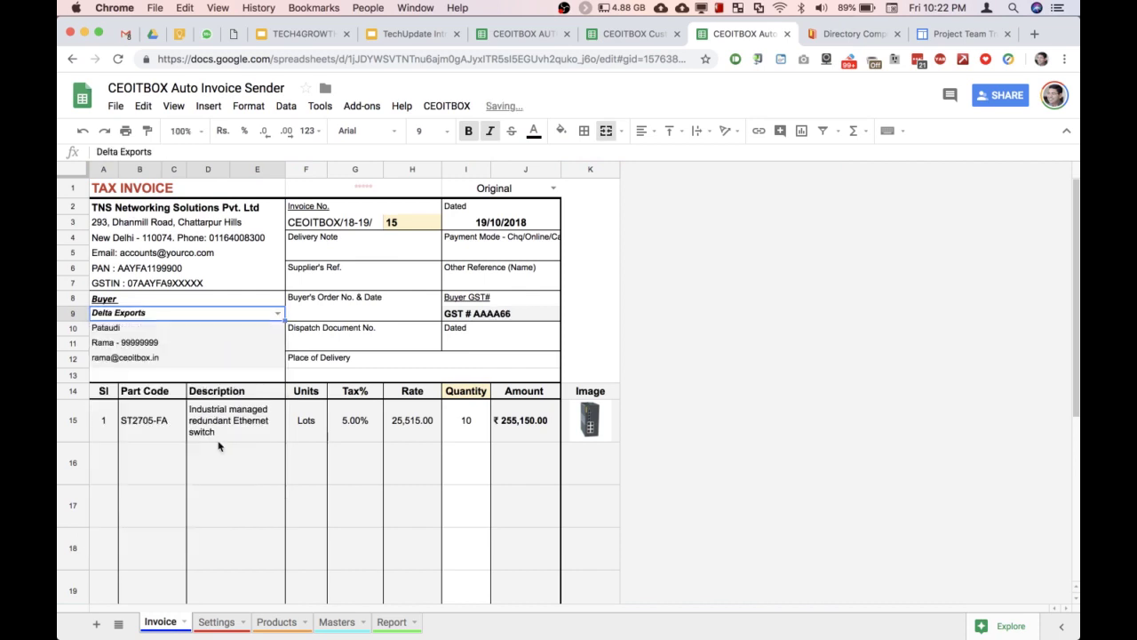
pyautogui.click(278, 314)
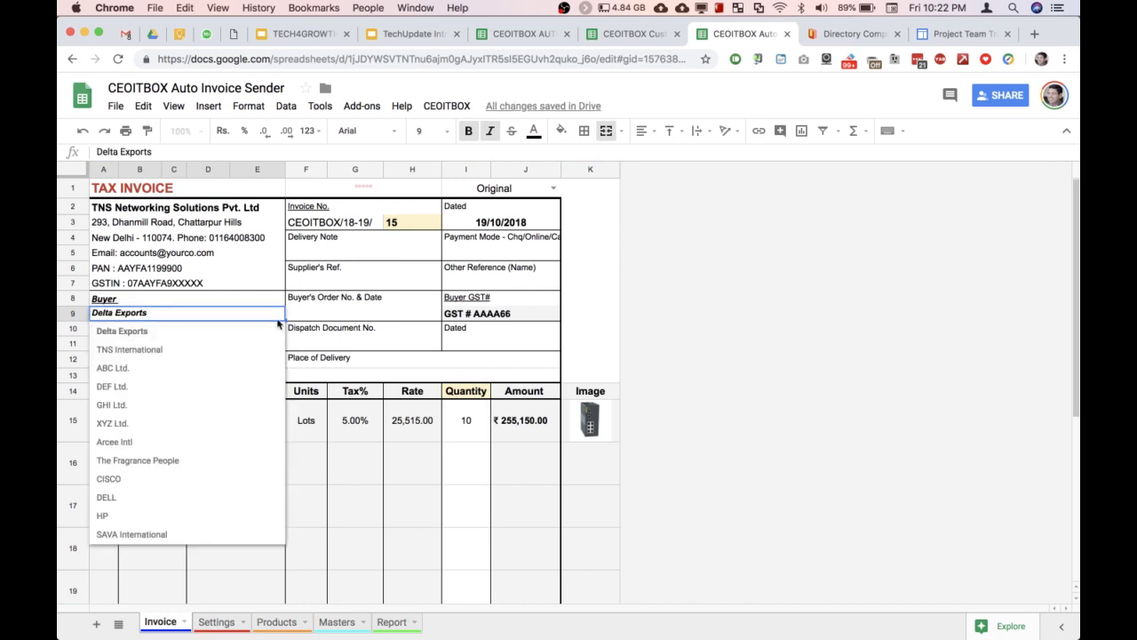
pyautogui.click(236, 470)
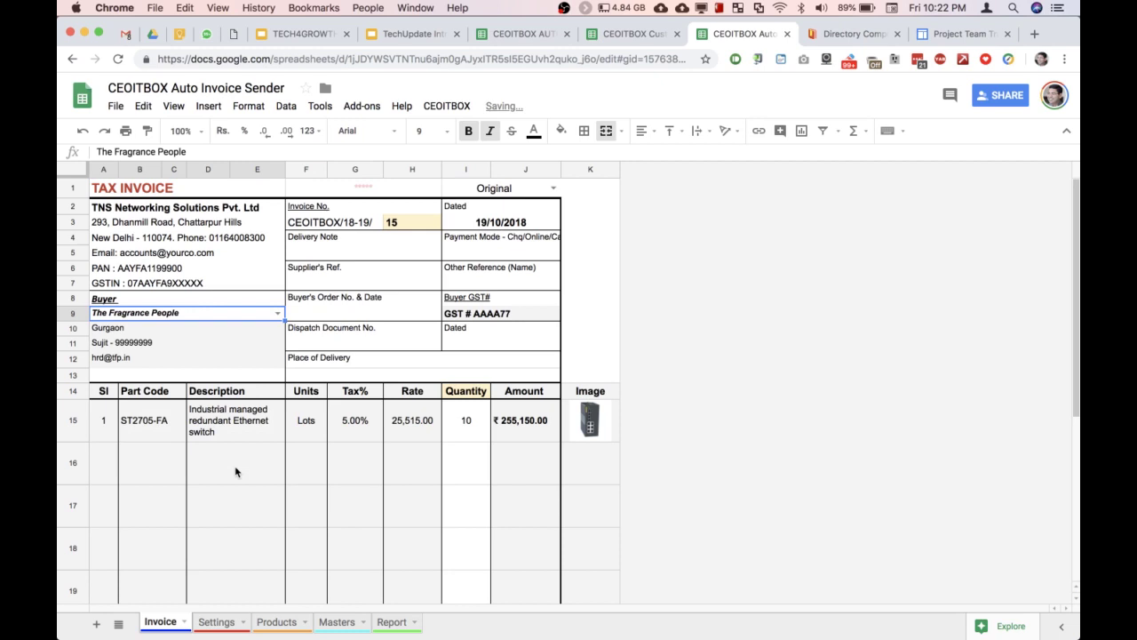
# - Change the invoice number in H3 from 15 to 16, then go to the Products sheet
pyautogui.click(418, 226)
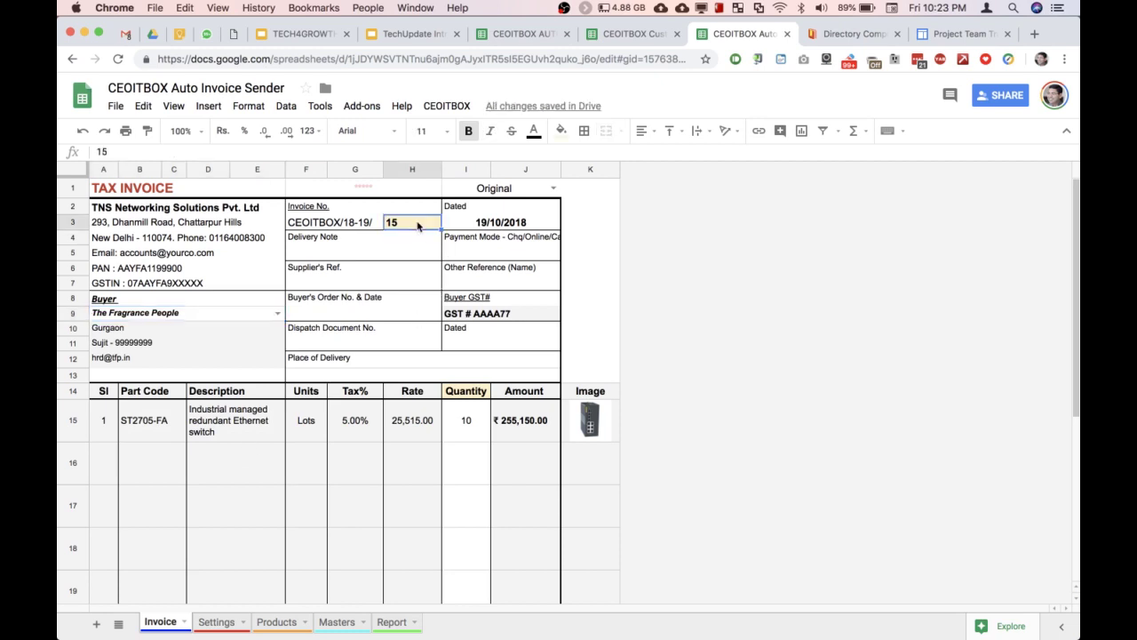
pyautogui.write('16')
pyautogui.press('Return')
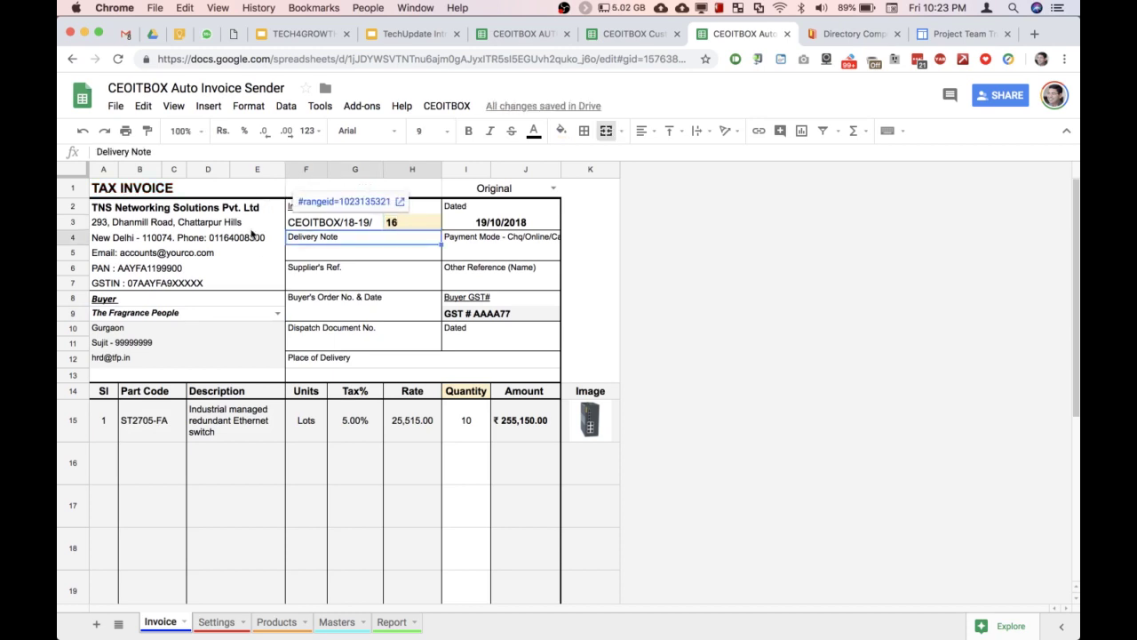
pyautogui.click(421, 223)
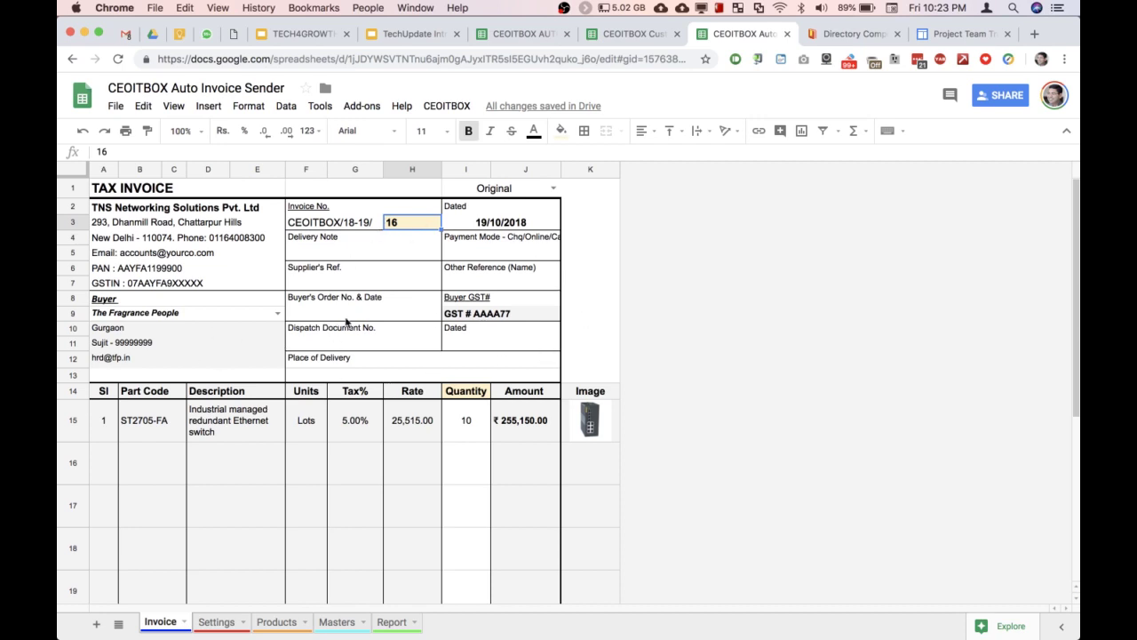
pyautogui.click(364, 284)
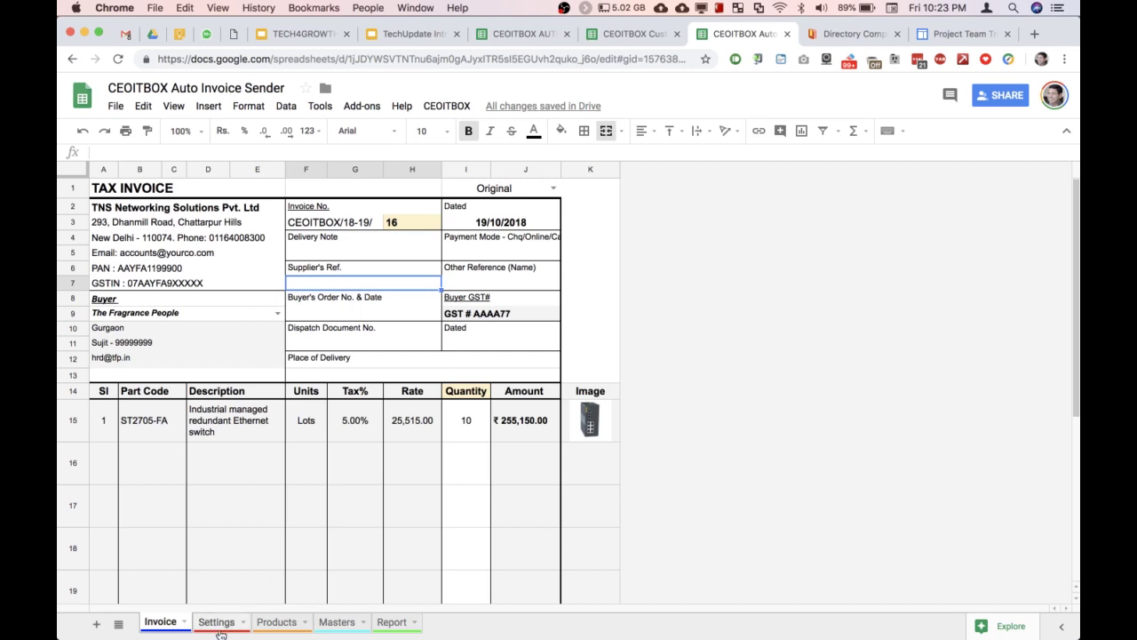
pyautogui.click(282, 623)
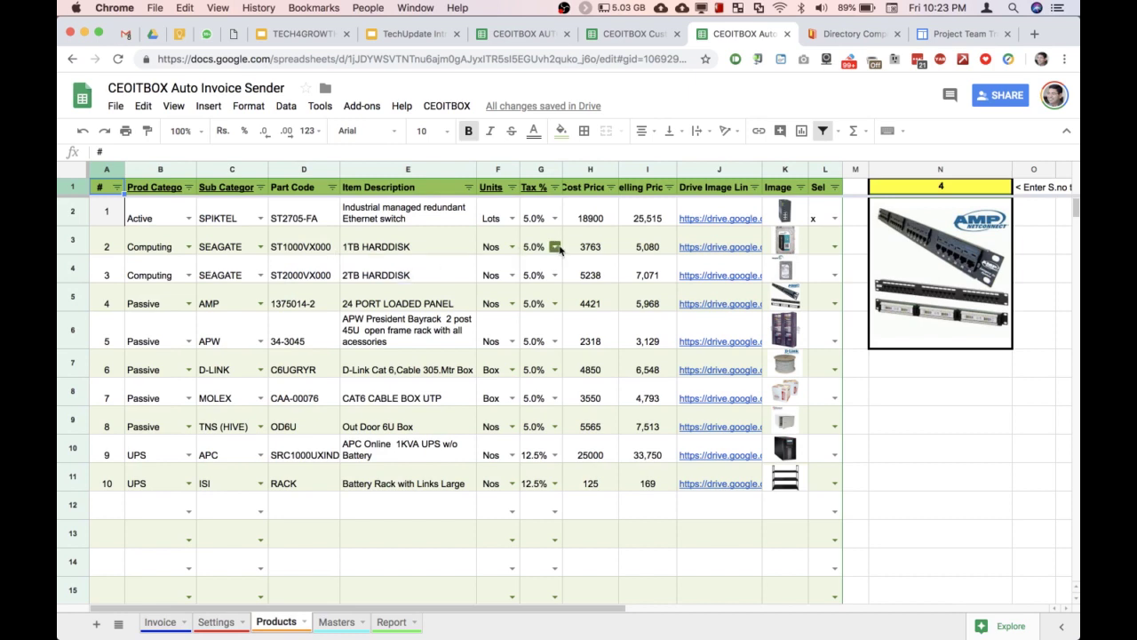
# - Preview product images by setting N1 to 1, then to 6
pyautogui.click(710, 219)
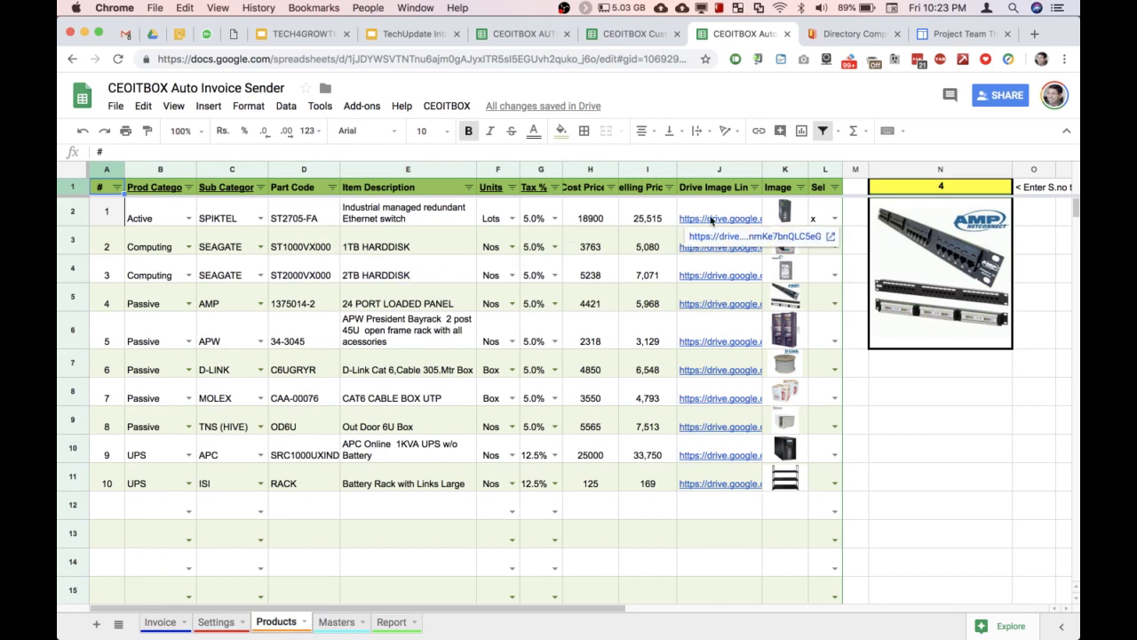
pyautogui.click(951, 189)
pyautogui.write('1')
pyautogui.press('Return')
pyautogui.click(950, 188)
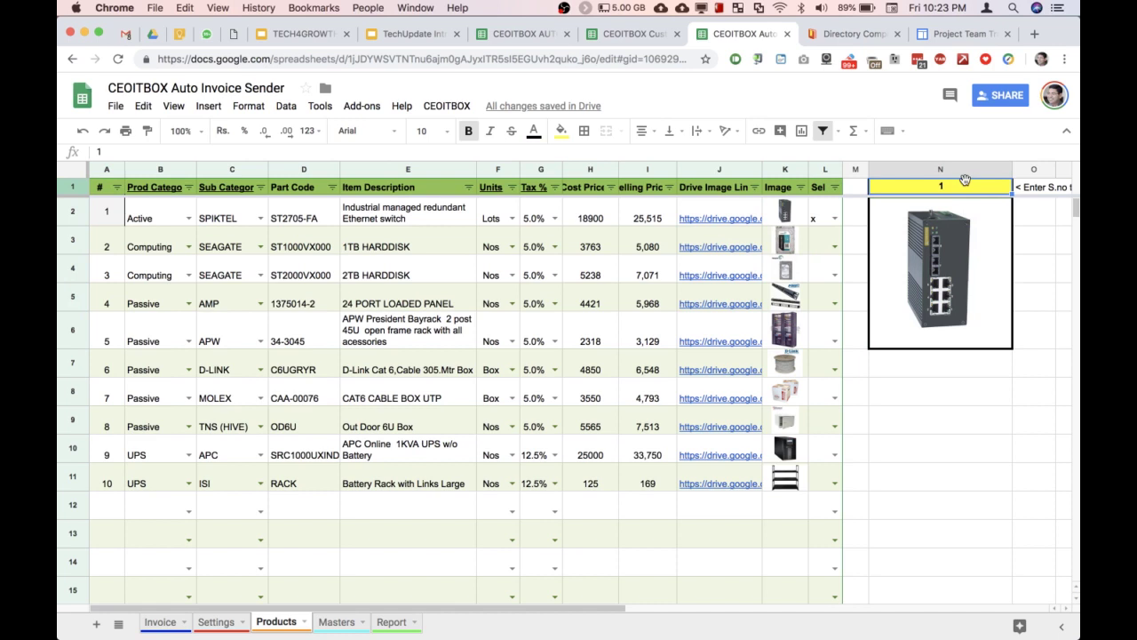
pyautogui.write('6')
pyautogui.press('Return')
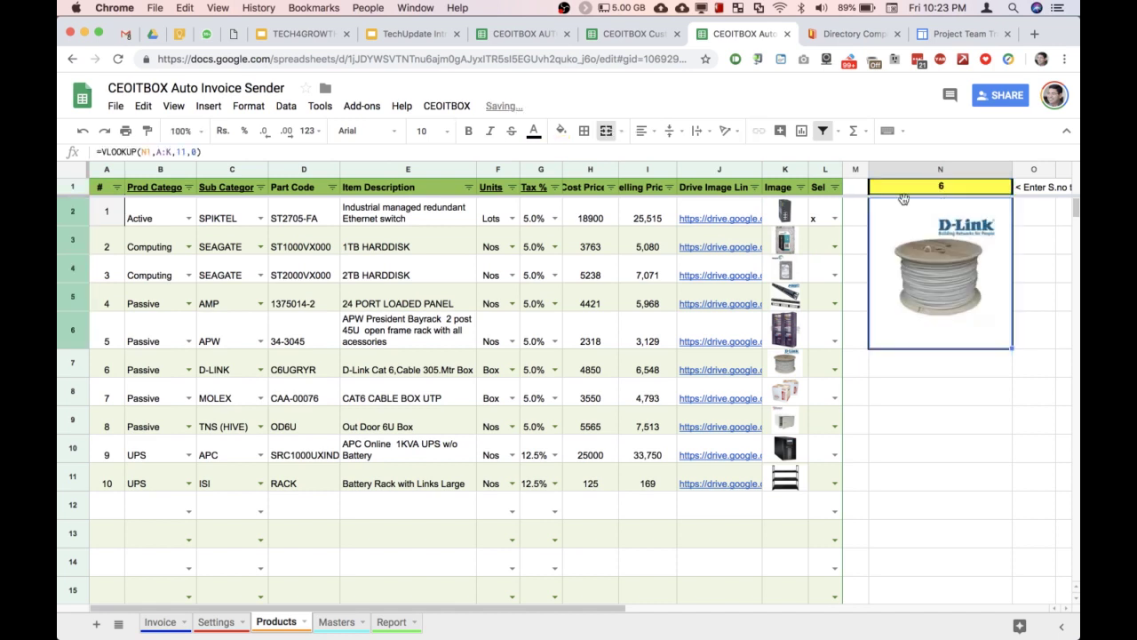
# - Mark the 1TB HARDDISK, 24 PORT LOADED PANEL, D-Link cable and CAT6 CABLE BOX with x
pyautogui.click(833, 248)
pyautogui.click(827, 264)
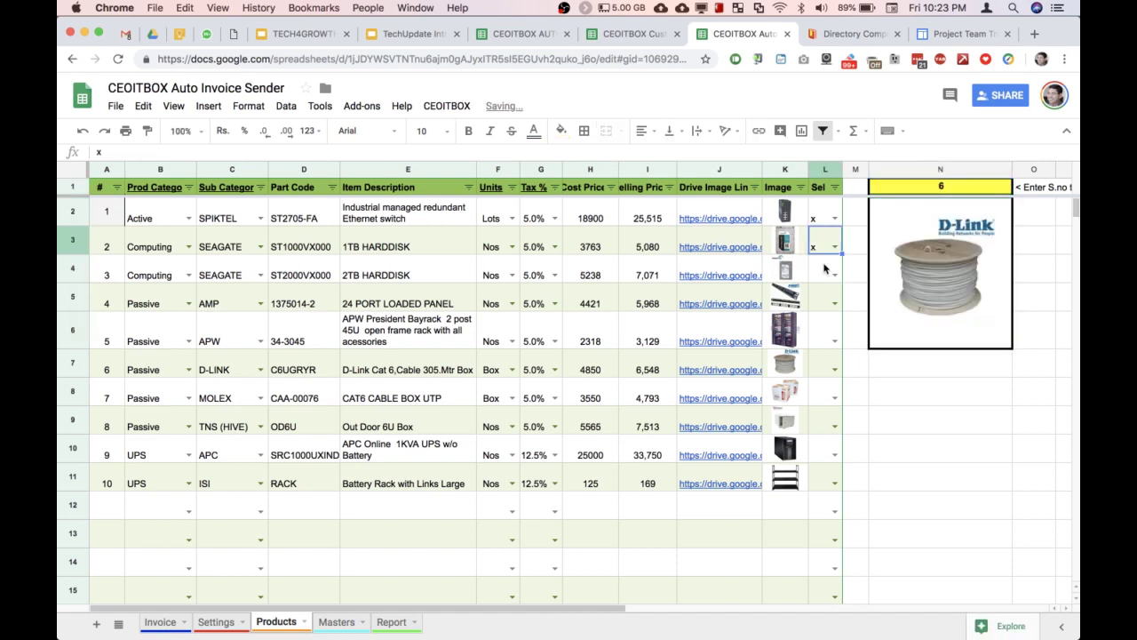
pyautogui.click(834, 302)
pyautogui.click(825, 325)
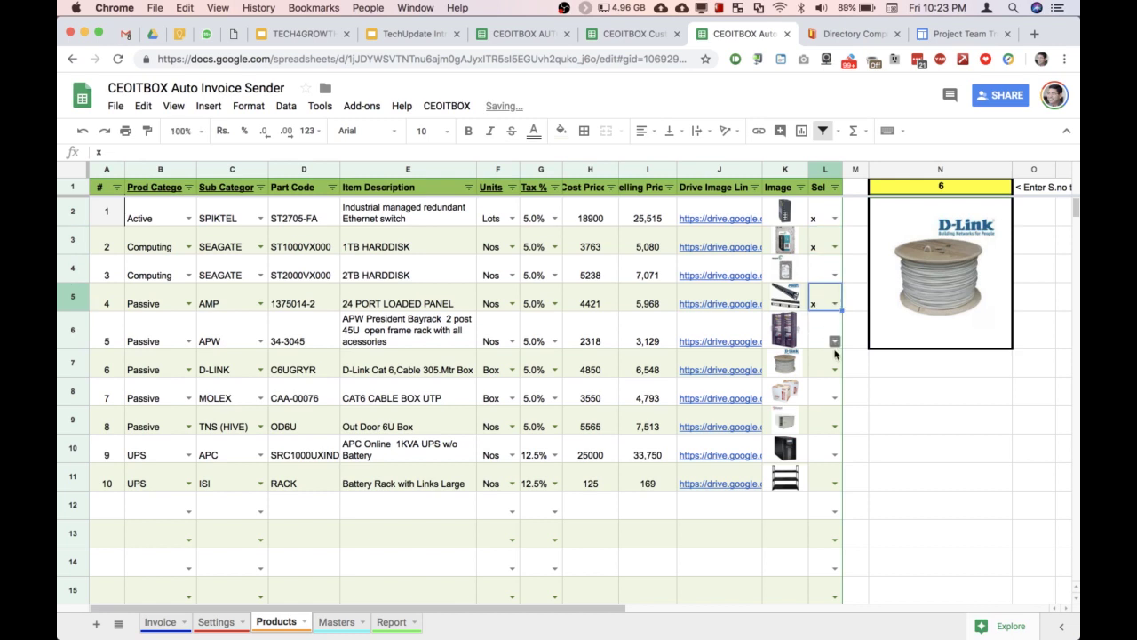
pyautogui.click(833, 369)
pyautogui.click(826, 392)
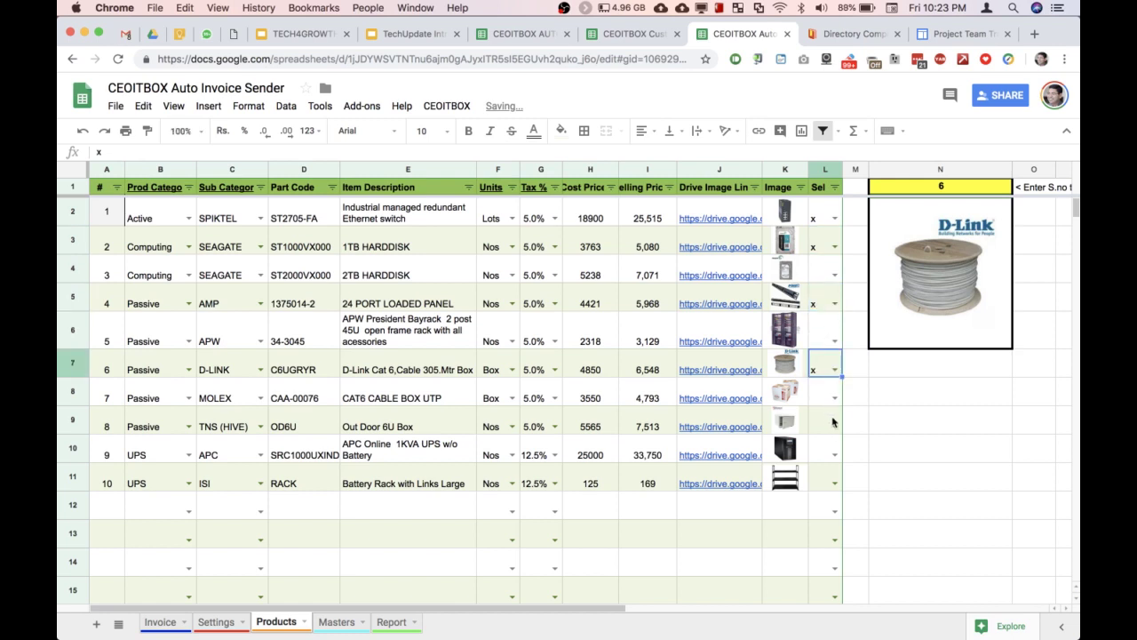
pyautogui.click(834, 398)
pyautogui.click(826, 416)
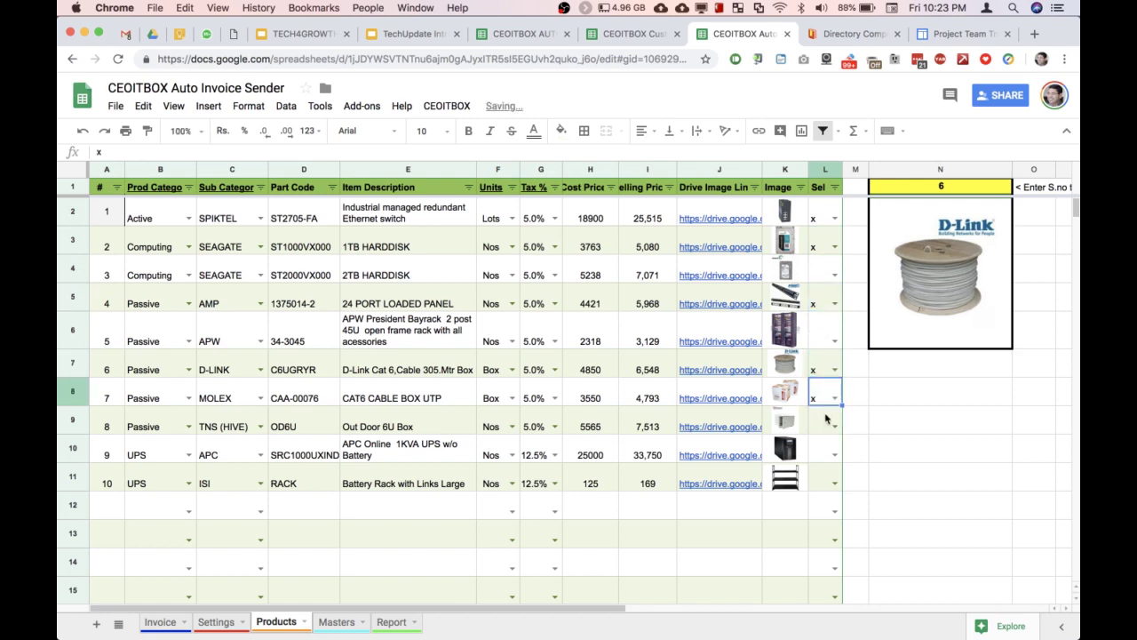
pyautogui.click(161, 622)
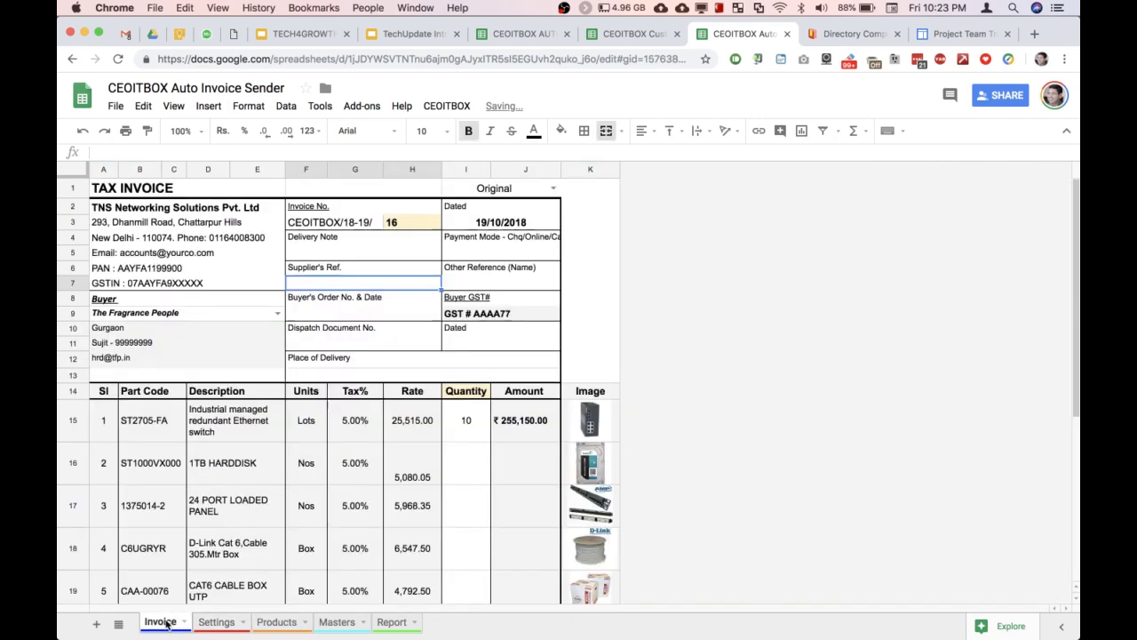
pyautogui.scroll(-3, 348, 365)
pyautogui.scroll(-1, 348, 365)
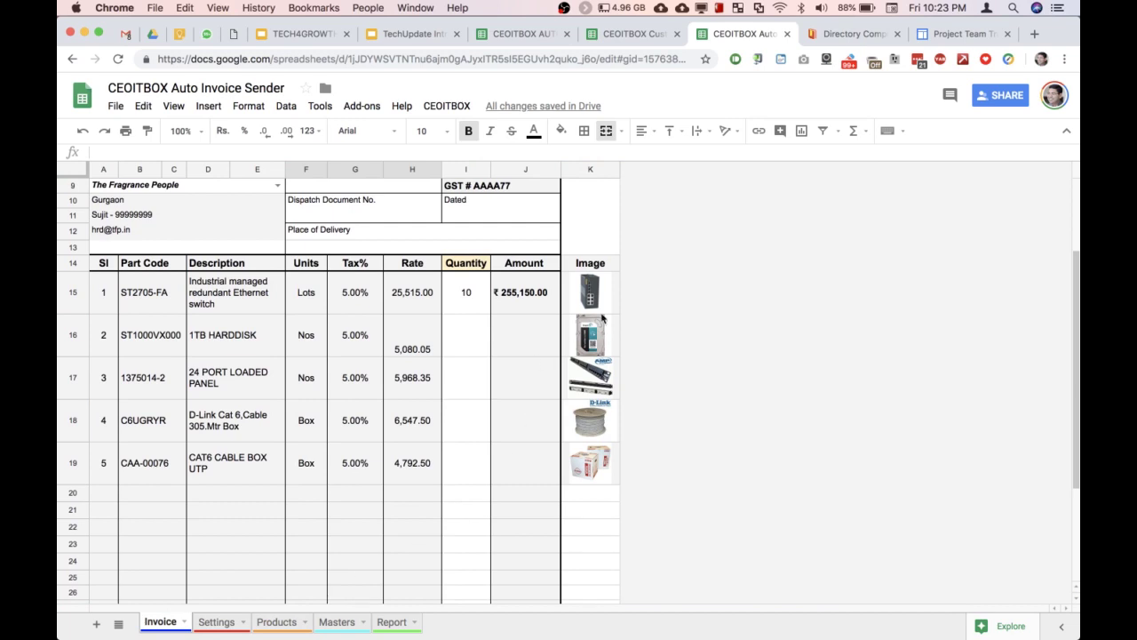
pyautogui.click(464, 335)
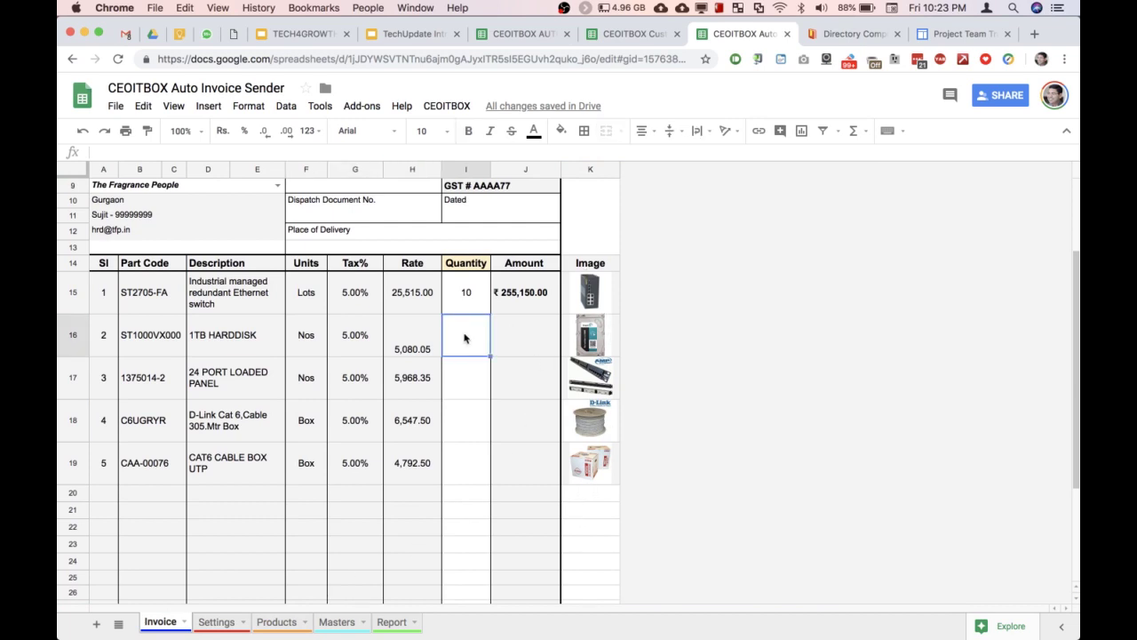
pyautogui.write('1')
pyautogui.press('Return')
pyautogui.write('4')
pyautogui.press('Return')
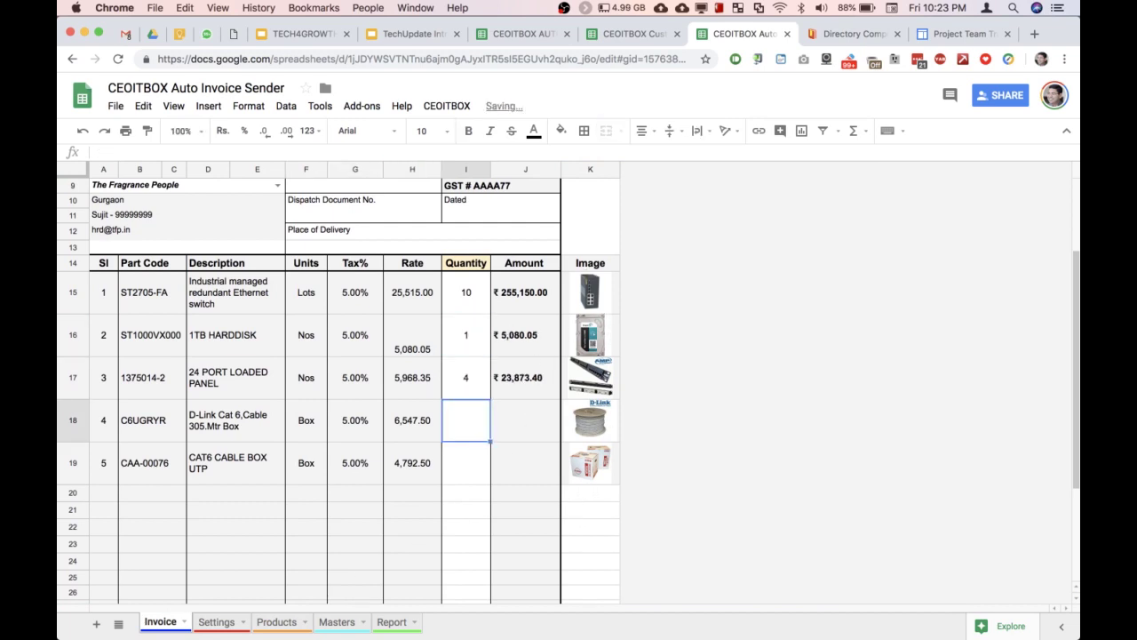
pyautogui.write('5')
pyautogui.press('Return')
pyautogui.write('10')
pyautogui.press('Return')
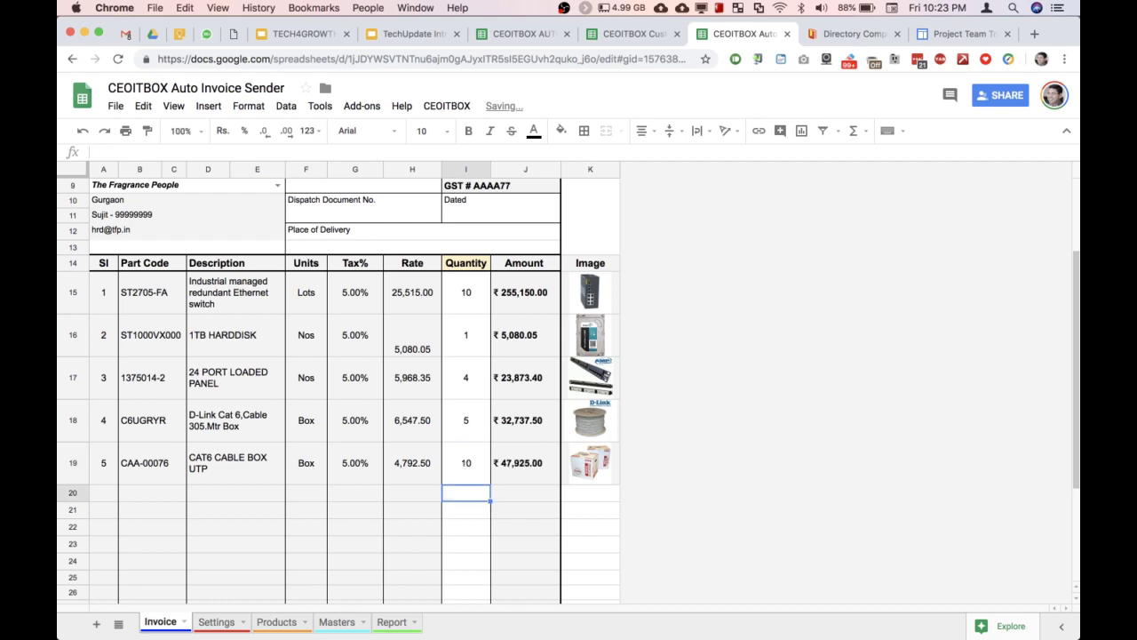
pyautogui.scroll(-3, 523, 265)
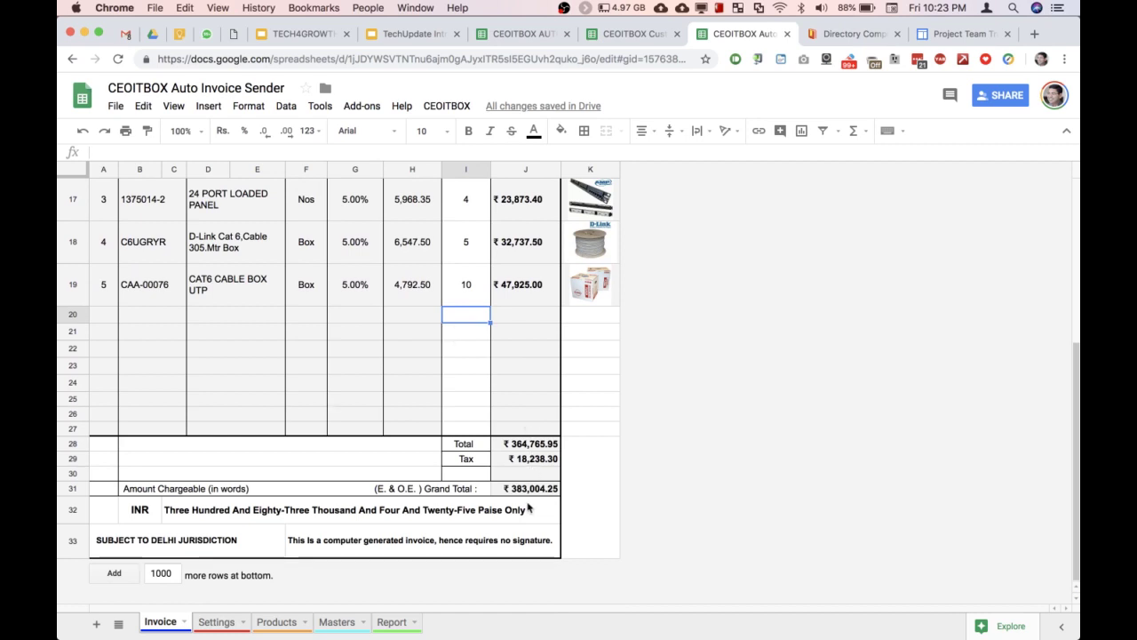
pyautogui.scroll(5, 532, 480)
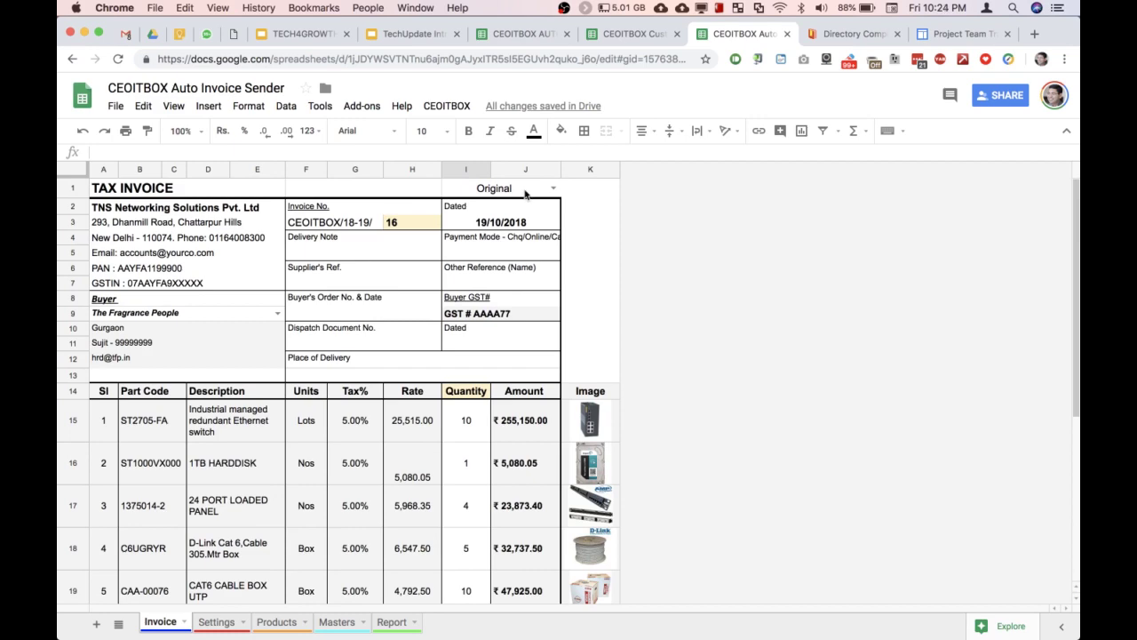
# - Review the customers on the Masters sheet, then switch to the Settings sheet
pyautogui.click(553, 188)
pyautogui.click(580, 195)
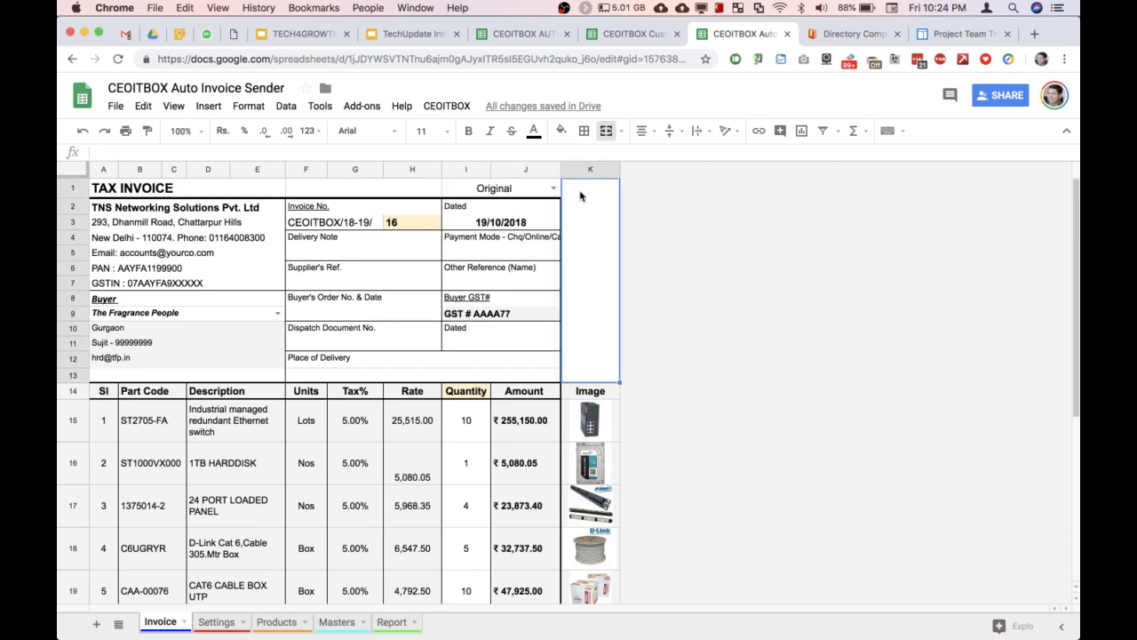
pyautogui.click(342, 629)
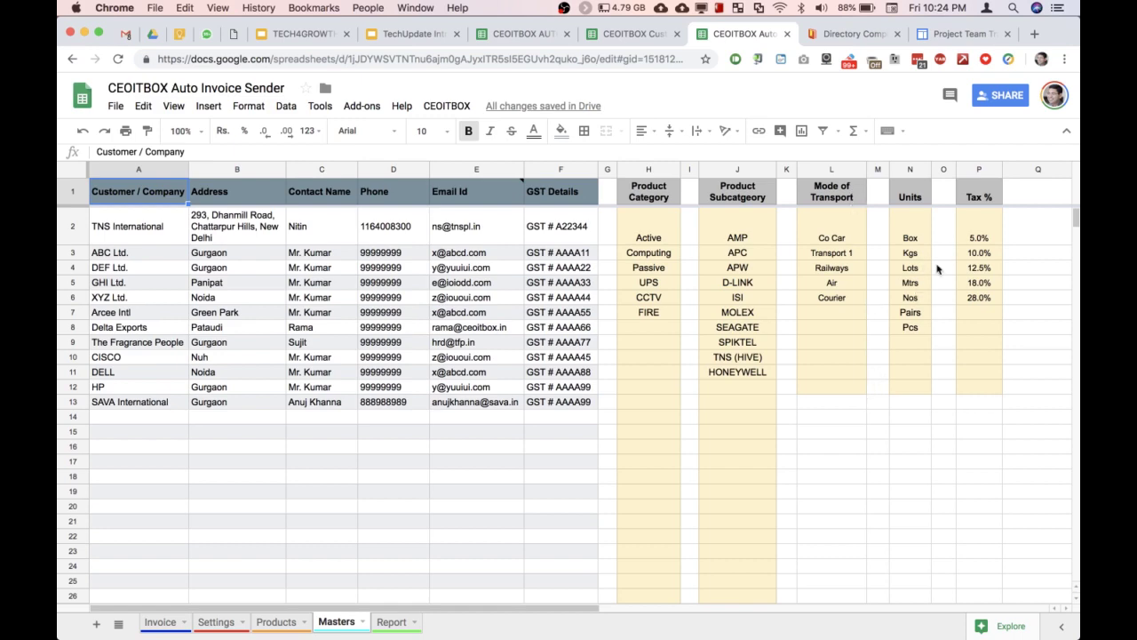
pyautogui.click(206, 622)
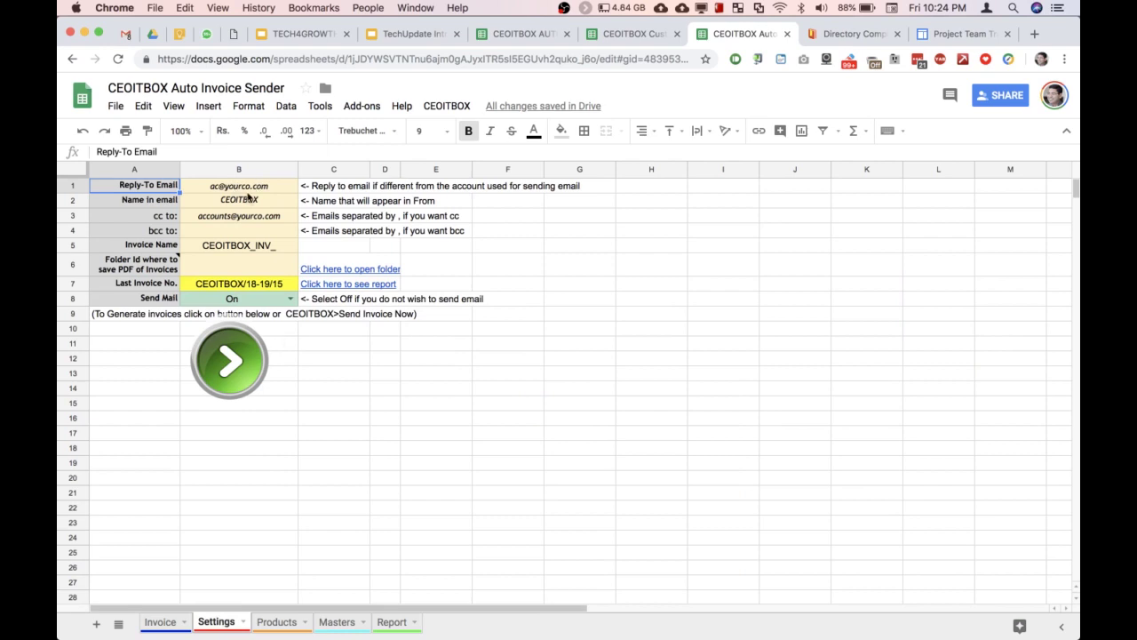
# - Run the Send Invoice script to generate and email invoice CEOITBOX/18-19/16, then acknowledge the confirmation
pyautogui.click(247, 201)
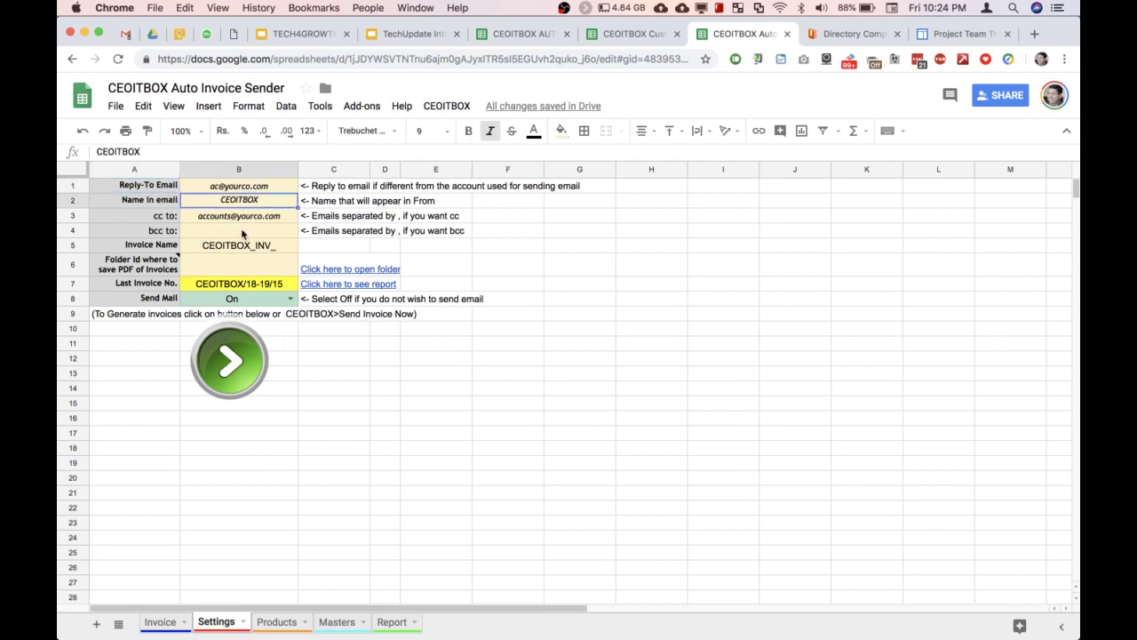
pyautogui.click(230, 363)
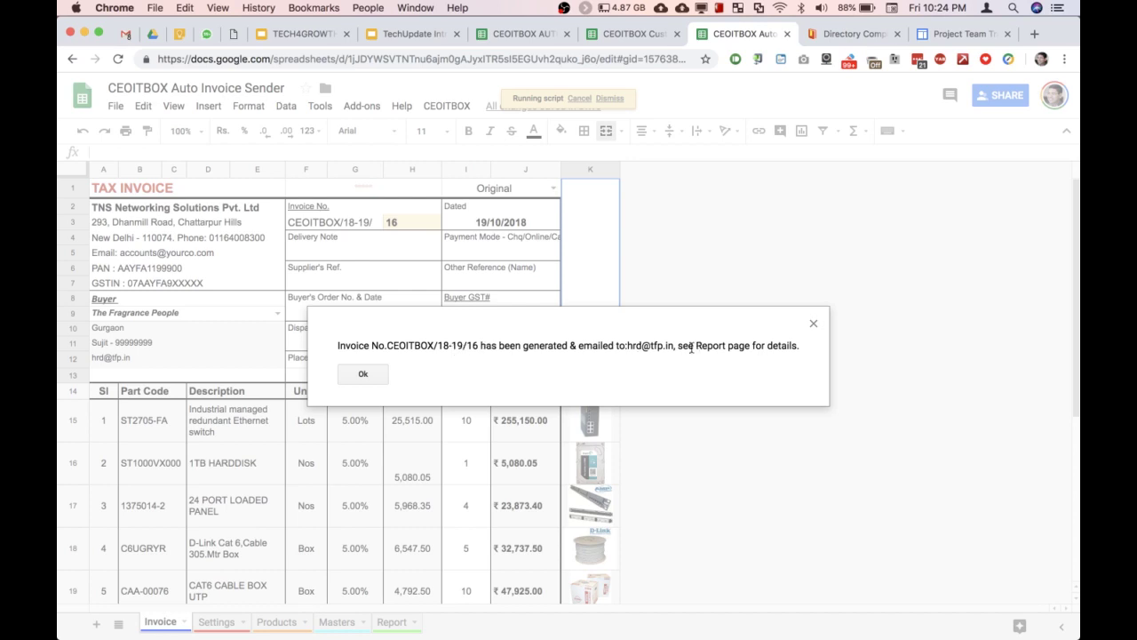
pyautogui.click(350, 377)
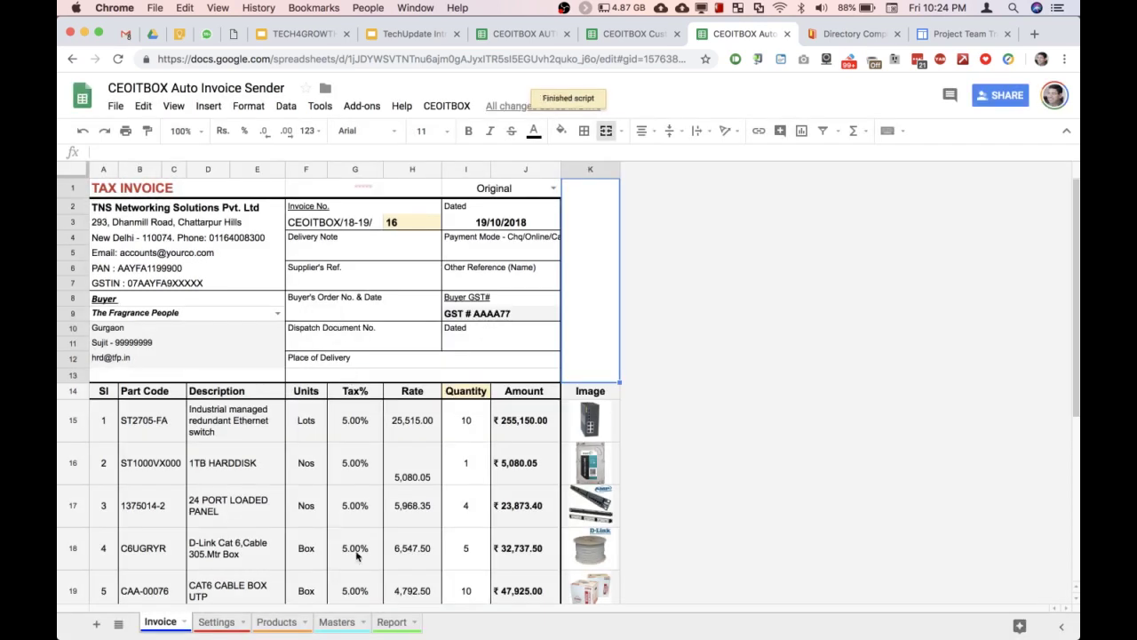
# - On the Report sheet, check row 25's date, buyer, email, invoice CEOITBOX/18-19/16, generator and PDF link
pyautogui.click(391, 622)
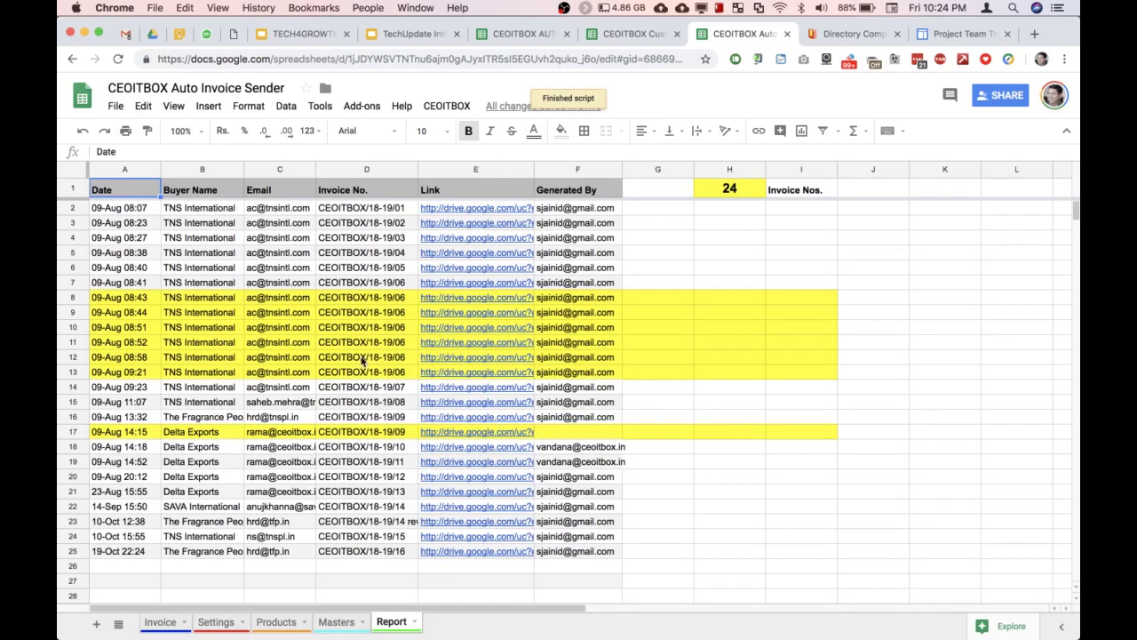
pyautogui.scroll(-5, 362, 359)
pyautogui.scroll(-2, 363, 360)
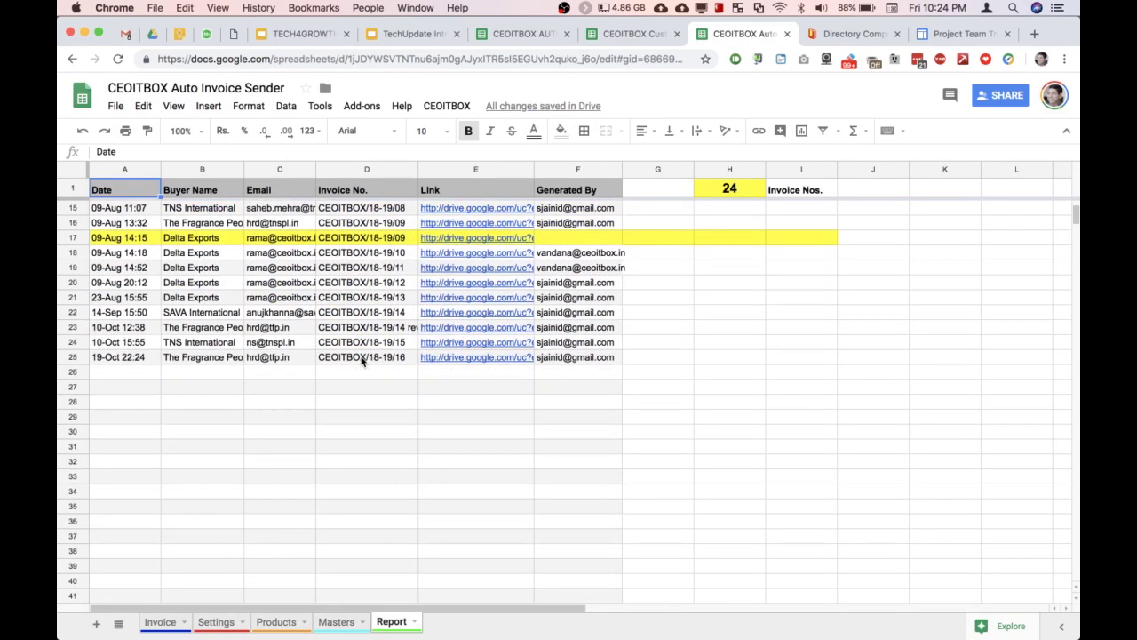
pyautogui.click(201, 358)
pyautogui.click(129, 363)
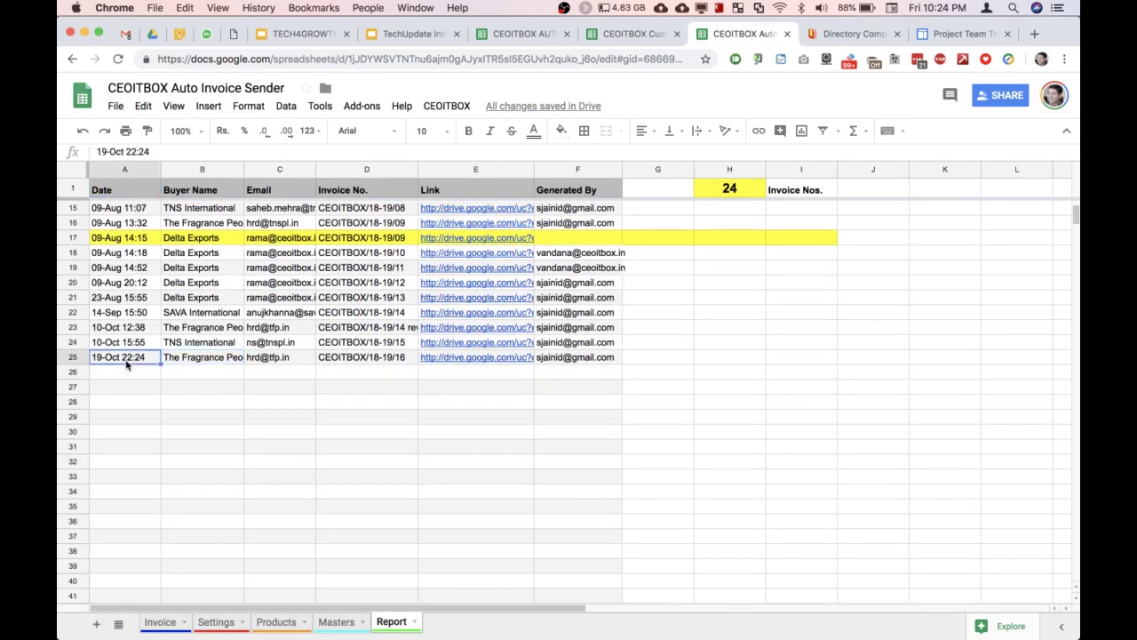
pyautogui.click(196, 364)
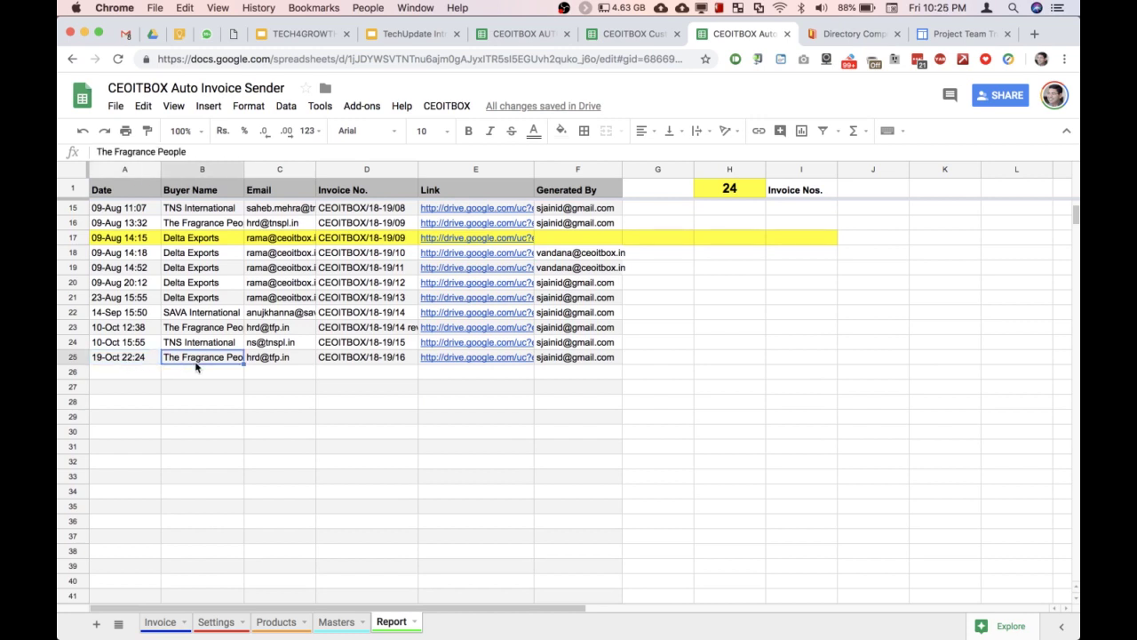
pyautogui.click(284, 362)
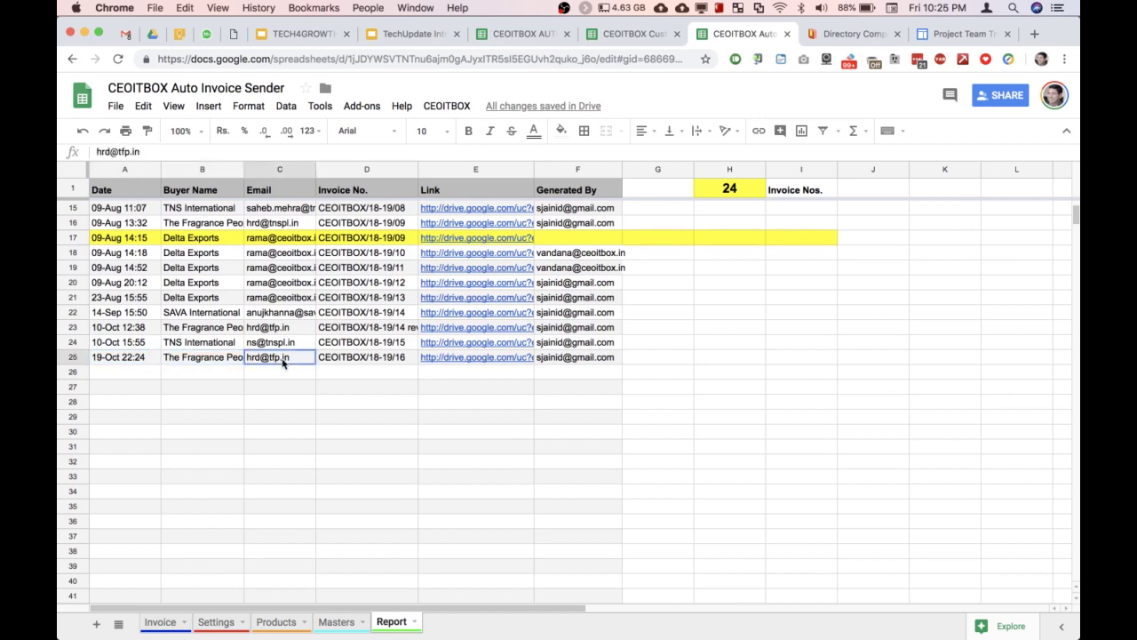
pyautogui.click(351, 370)
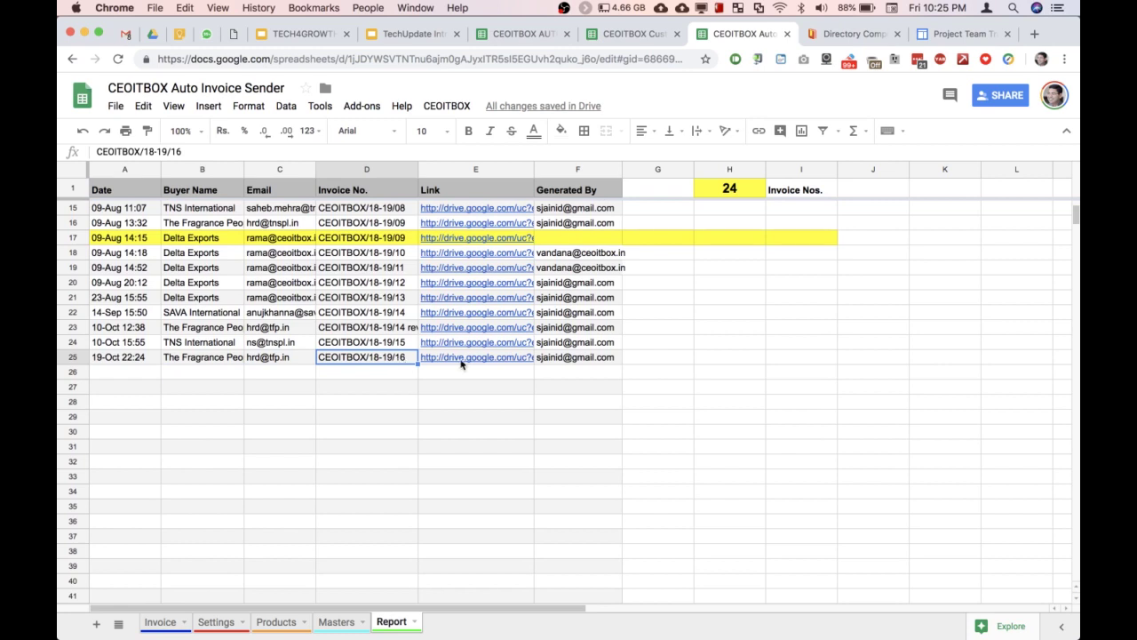
pyautogui.click(559, 363)
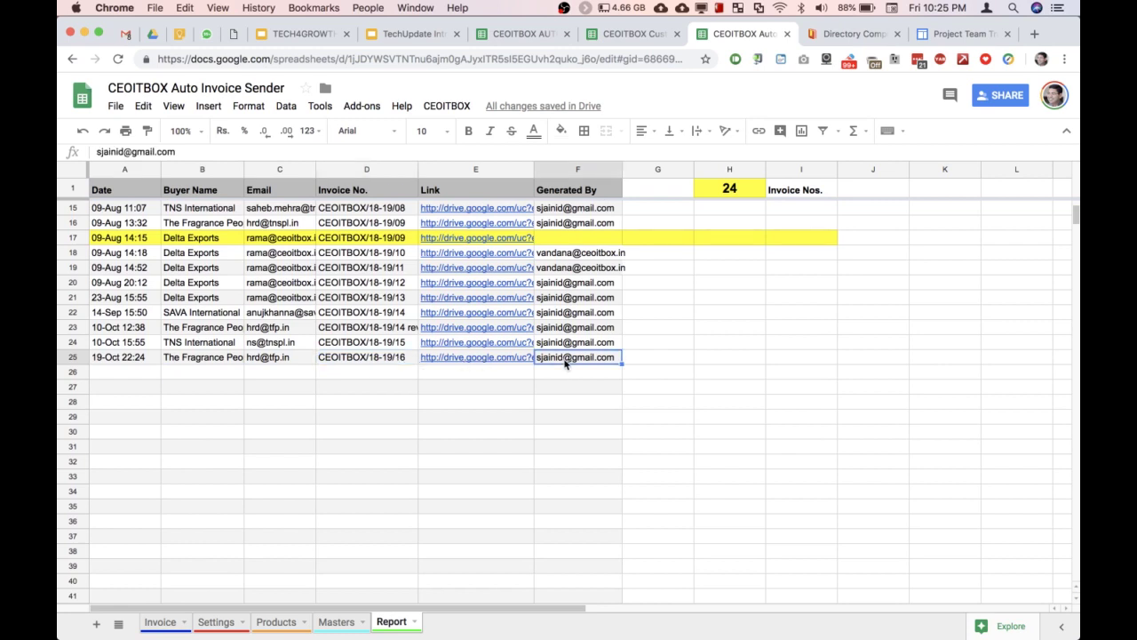
pyautogui.click(492, 363)
# - Open row 25's invoice 16 PDF, scroll through it, close it and return to Gmail
pyautogui.click(495, 338)
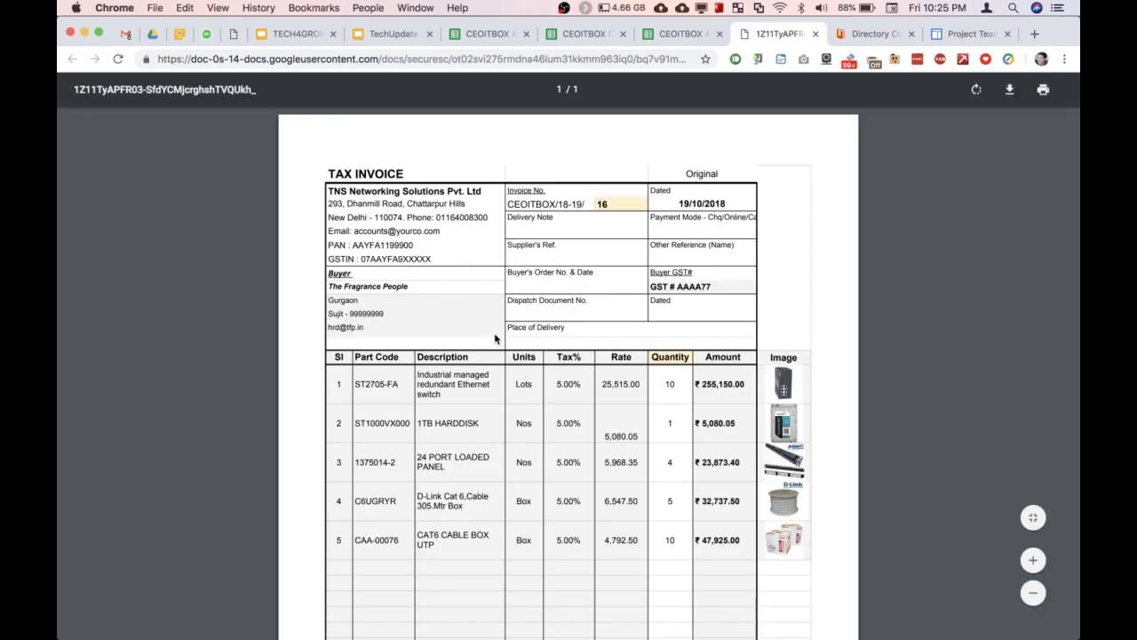
pyautogui.scroll(-5, 495, 339)
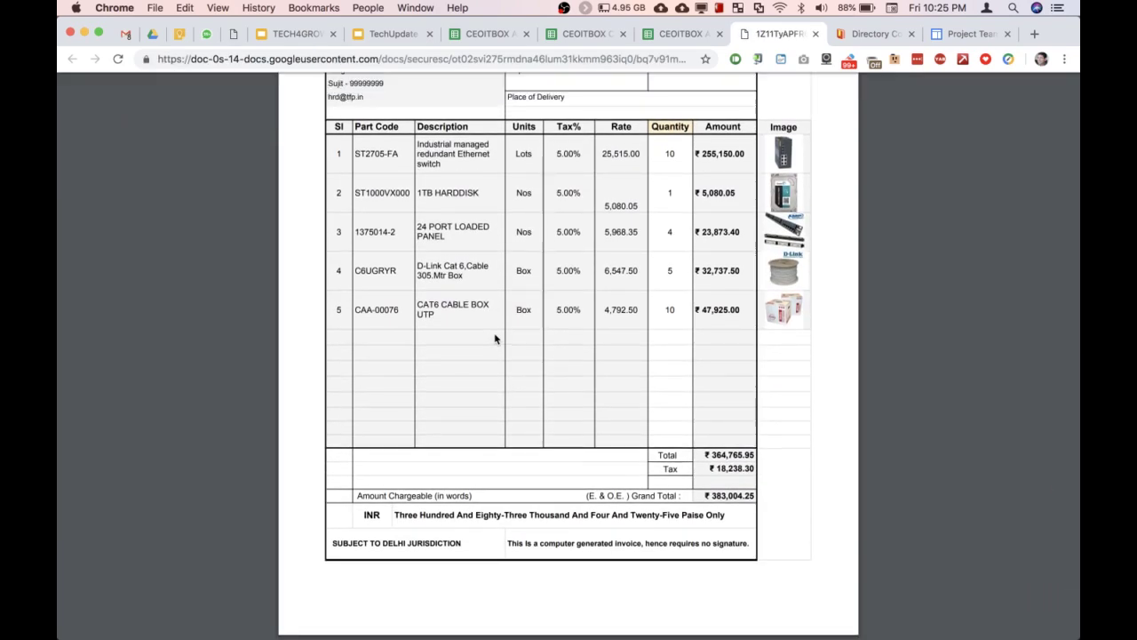
pyautogui.scroll(2, 495, 339)
pyautogui.scroll(3, 495, 338)
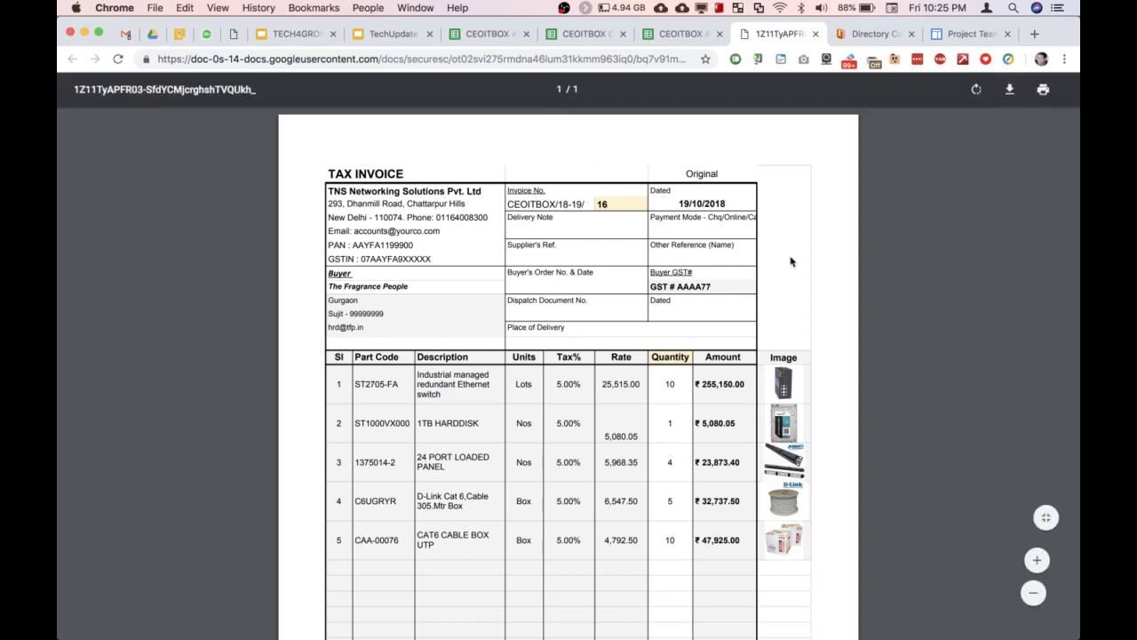
pyautogui.scroll(-3, 837, 112)
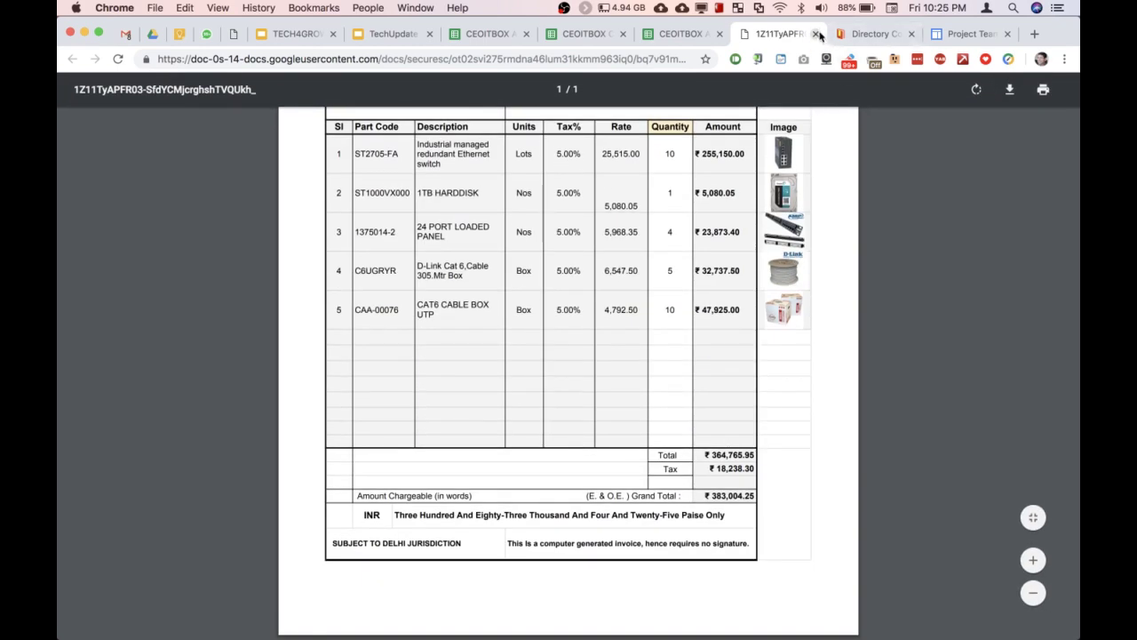
pyautogui.click(815, 34)
pyautogui.click(127, 34)
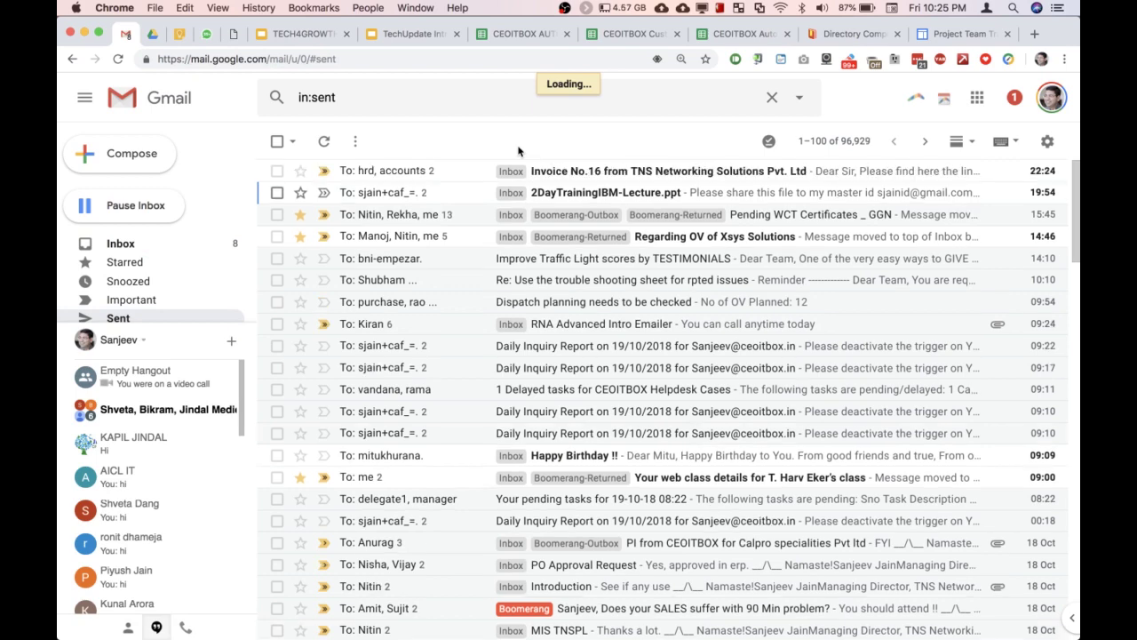
# - Open the sent Invoice No.16 email, preview its attached invoice PDF, and close the preview
pyautogui.click(474, 170)
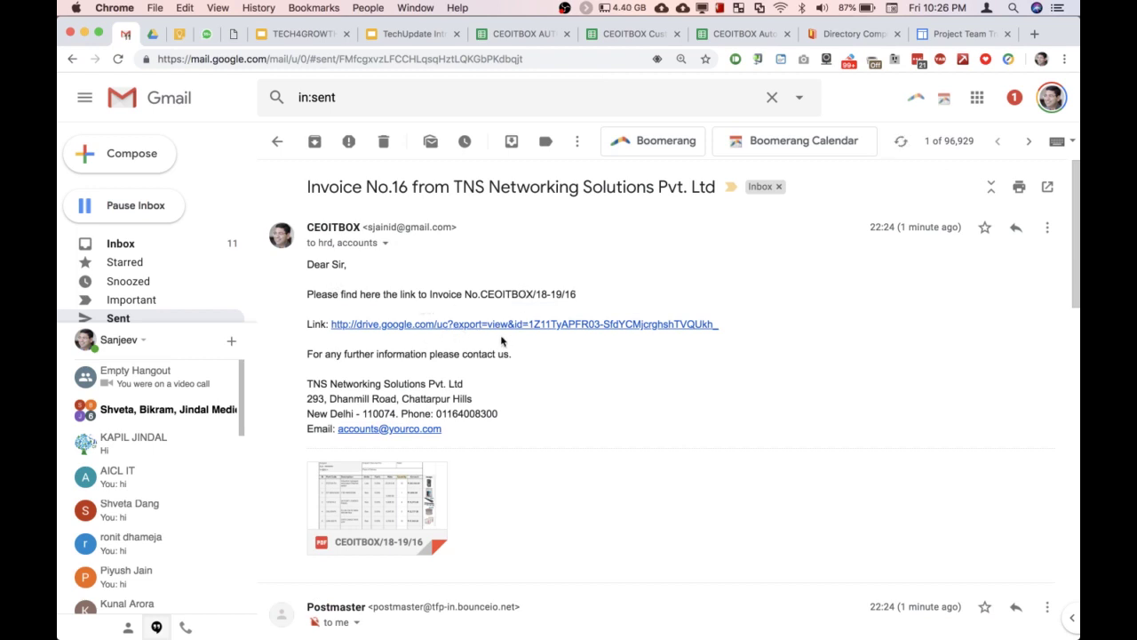
pyautogui.click(365, 510)
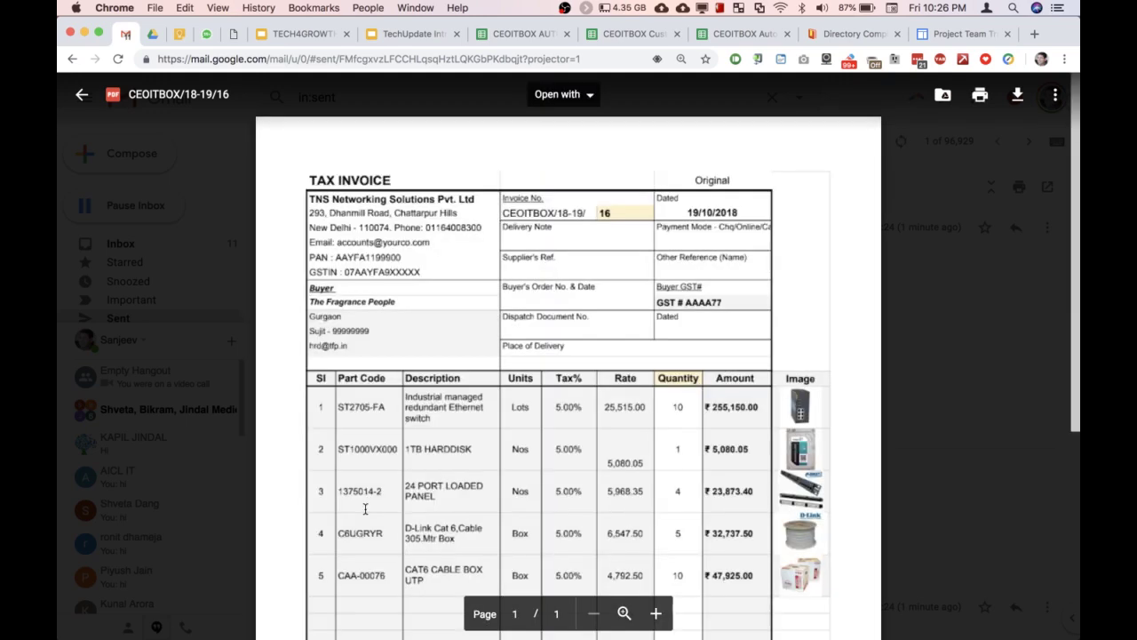
pyautogui.press('Escape')
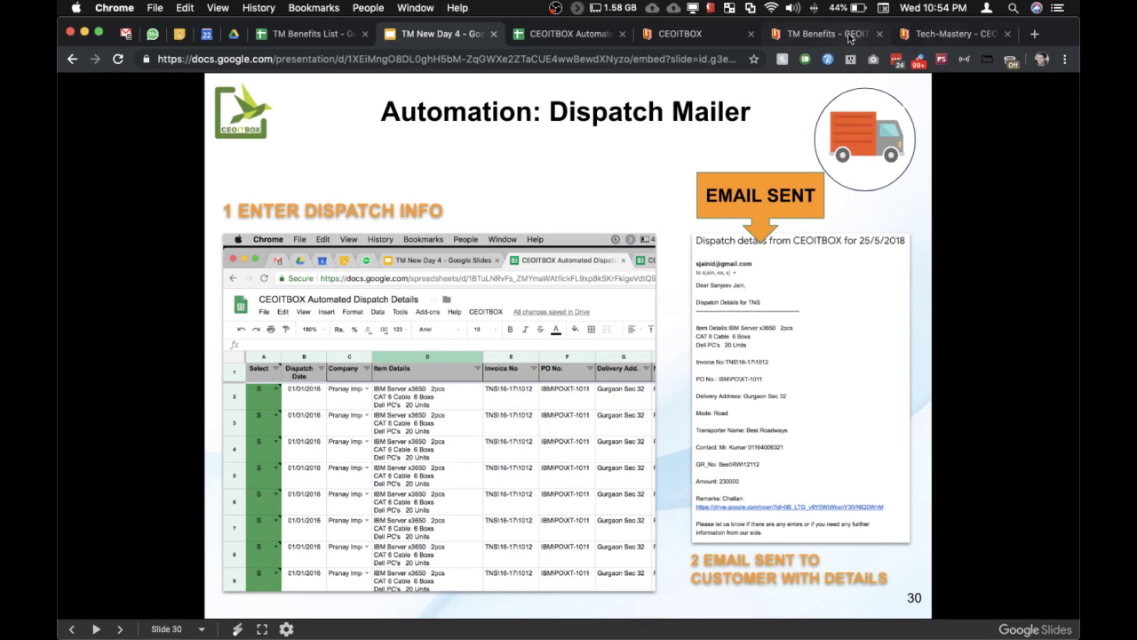
# - On the TM Benefits site, remove the video-only filter and filter benefits to the HR function
pyautogui.click(822, 34)
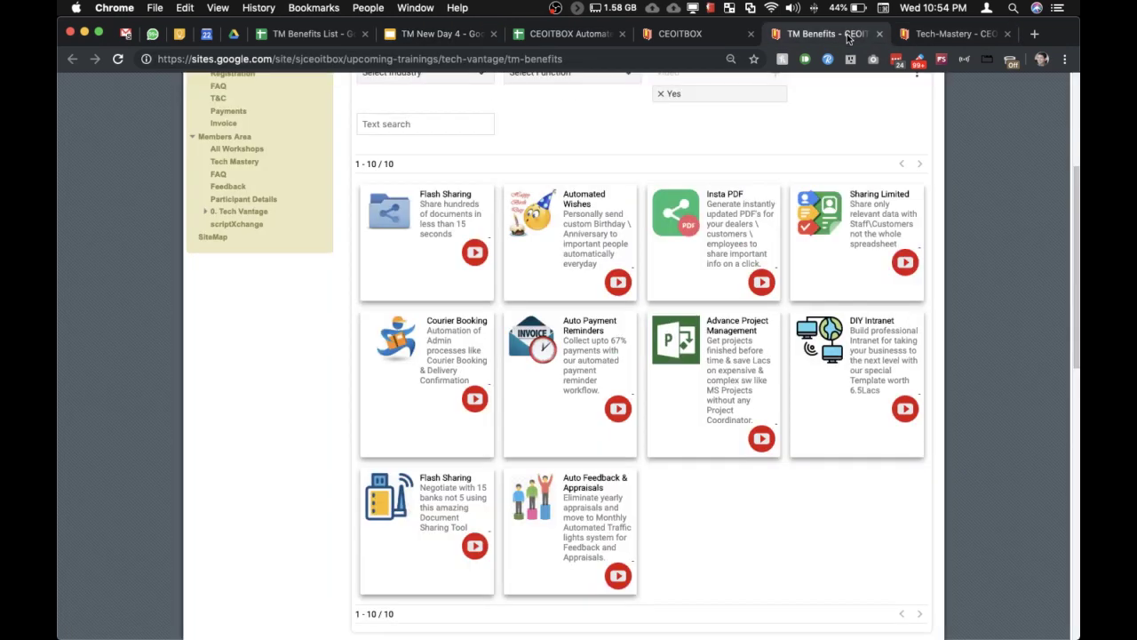
pyautogui.scroll(5, 516, 254)
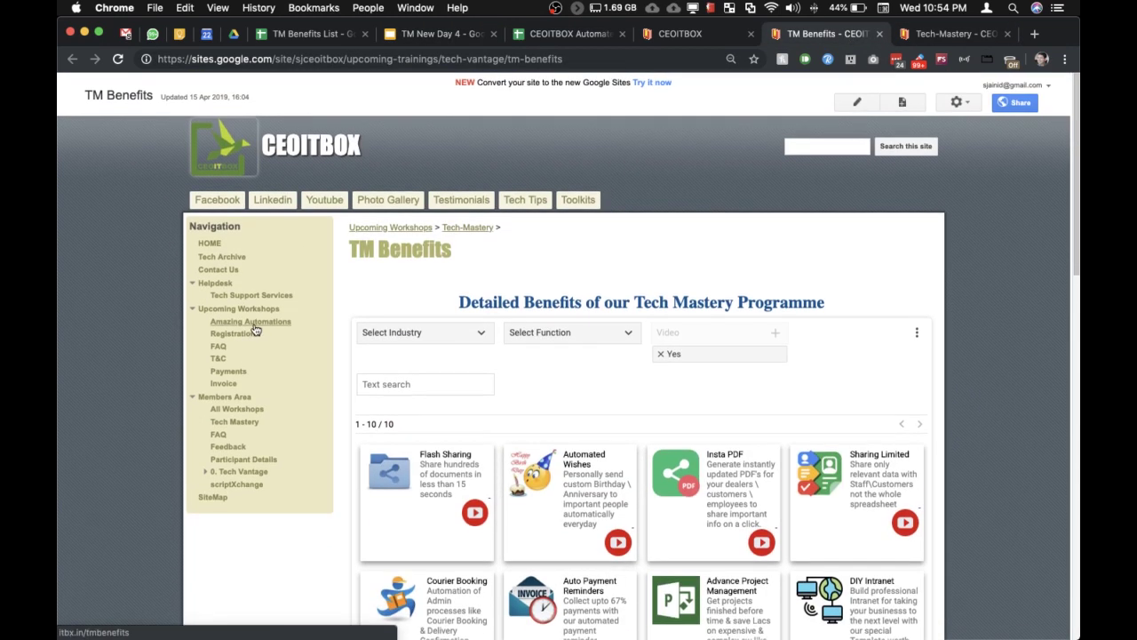
pyautogui.click(601, 333)
pyautogui.click(661, 354)
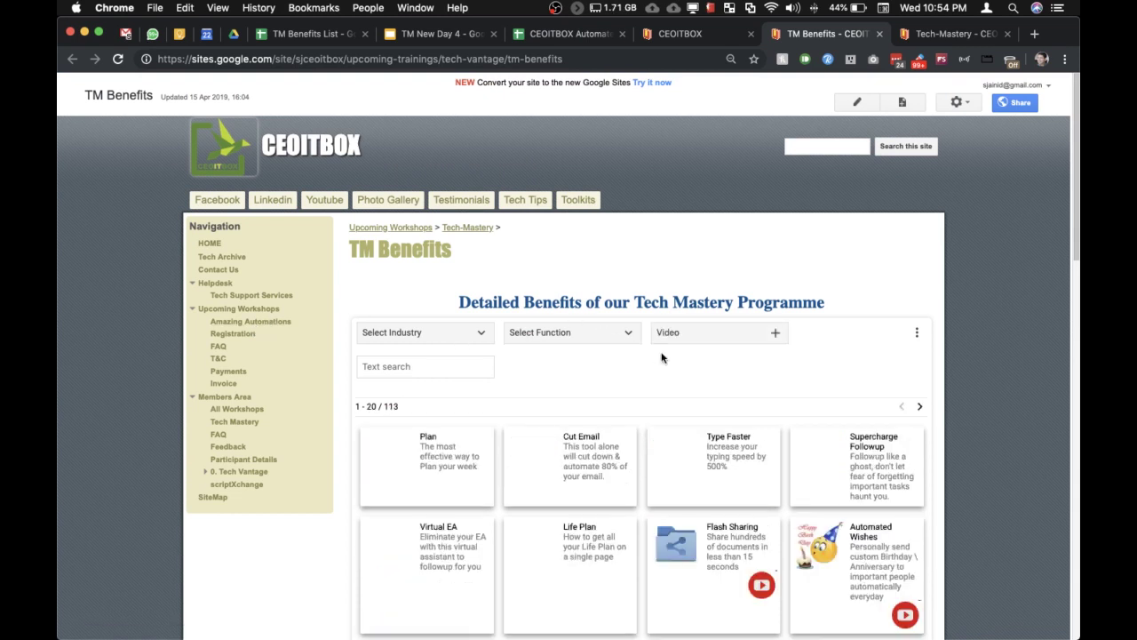
pyautogui.click(480, 333)
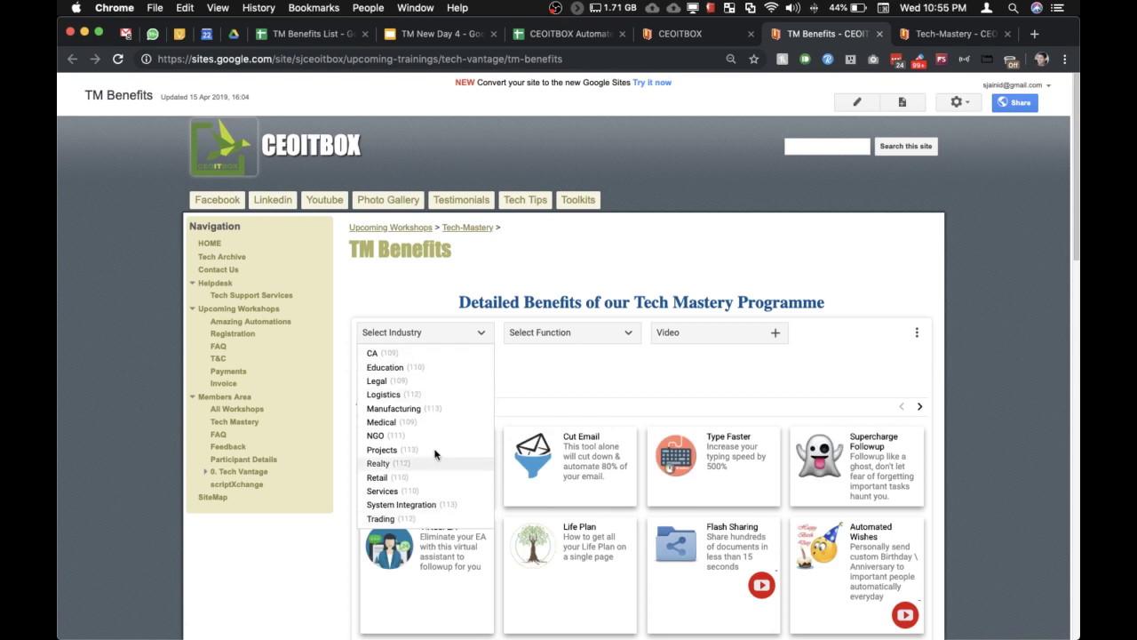
pyautogui.click(526, 336)
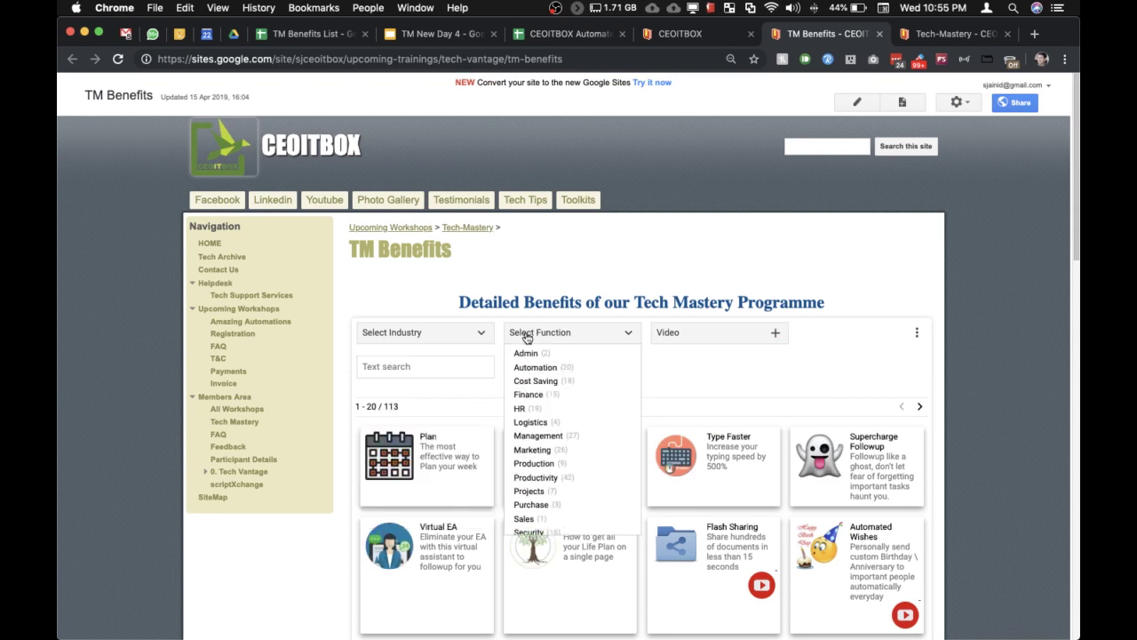
pyautogui.click(525, 410)
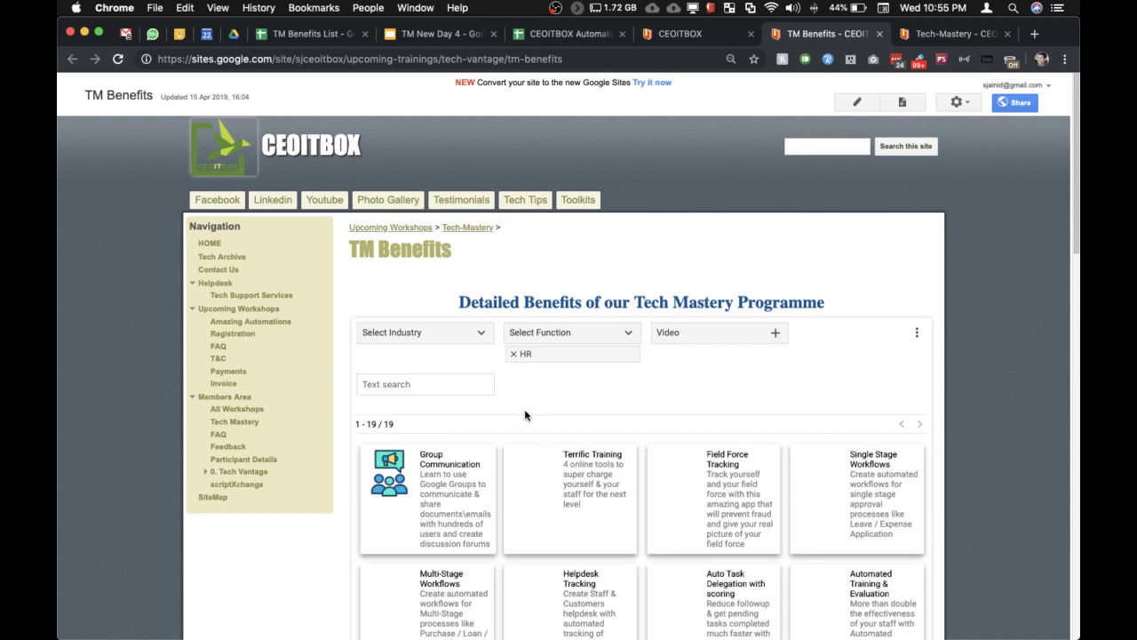
# - Clear the HR filter to list all 113 benefits and move to the Tech-Mastery page
pyautogui.scroll(-5, 524, 414)
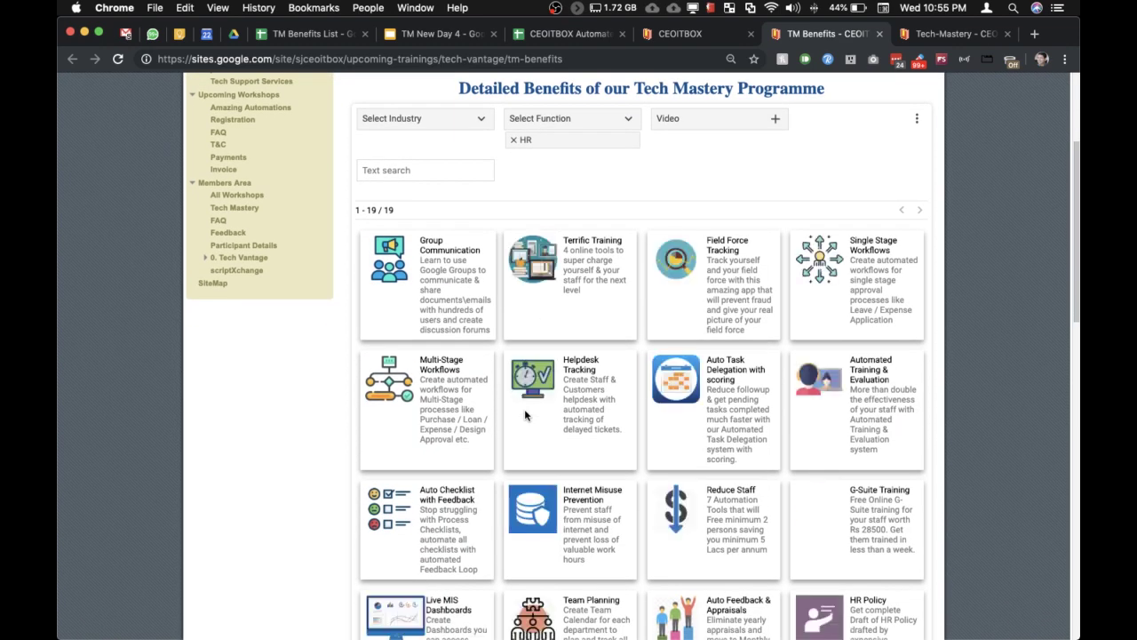
pyautogui.scroll(-8, 524, 414)
pyautogui.scroll(11, 537, 395)
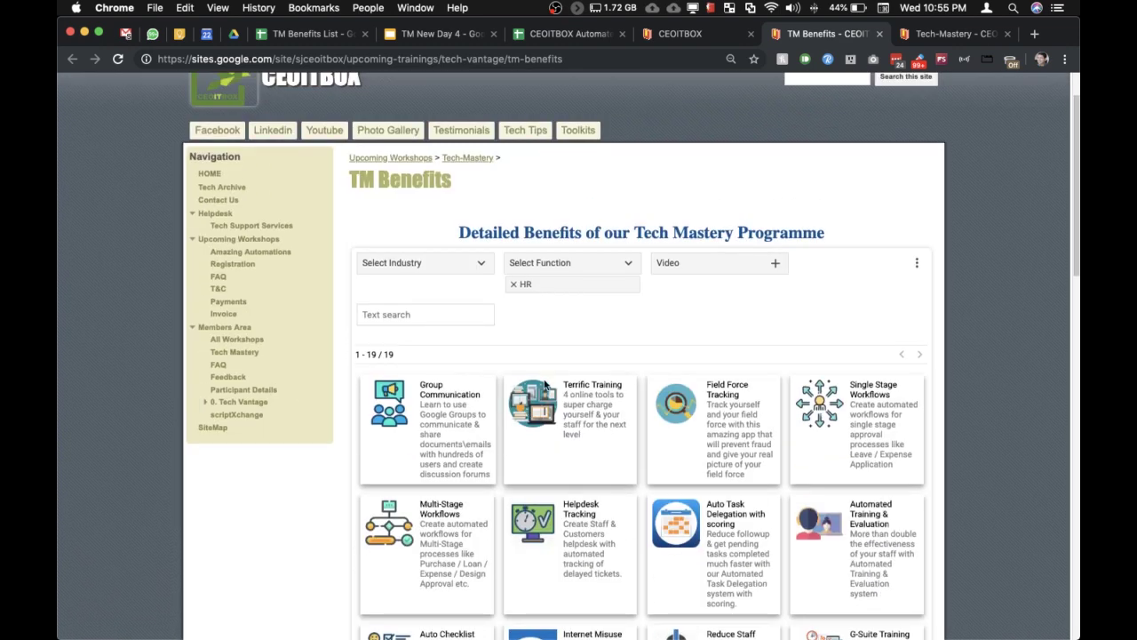
pyautogui.click(514, 284)
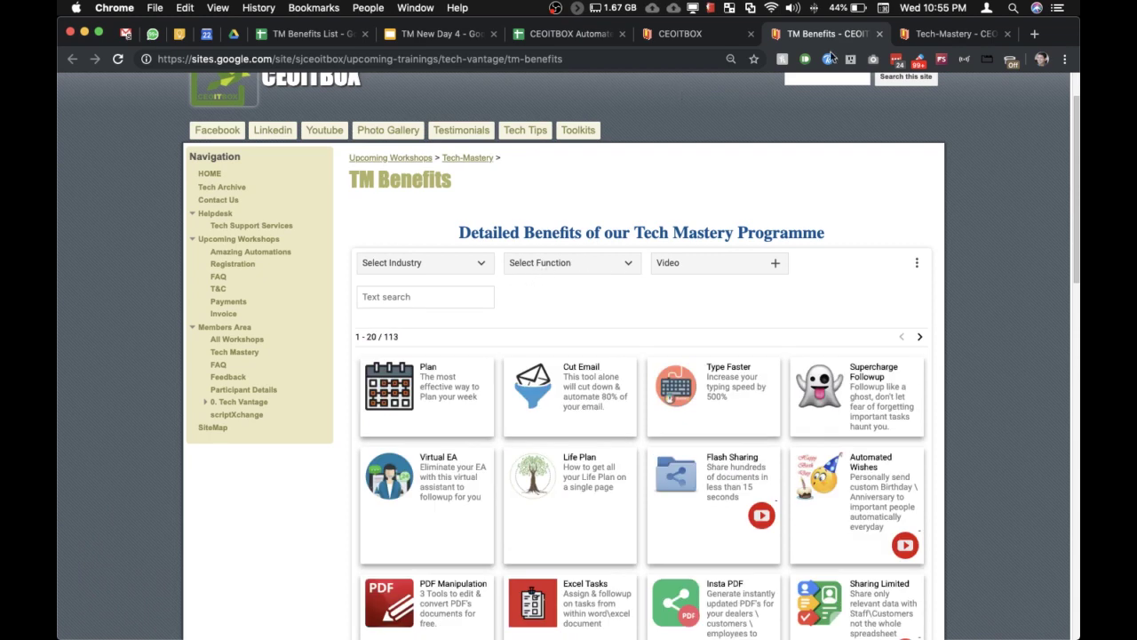
pyautogui.click(917, 36)
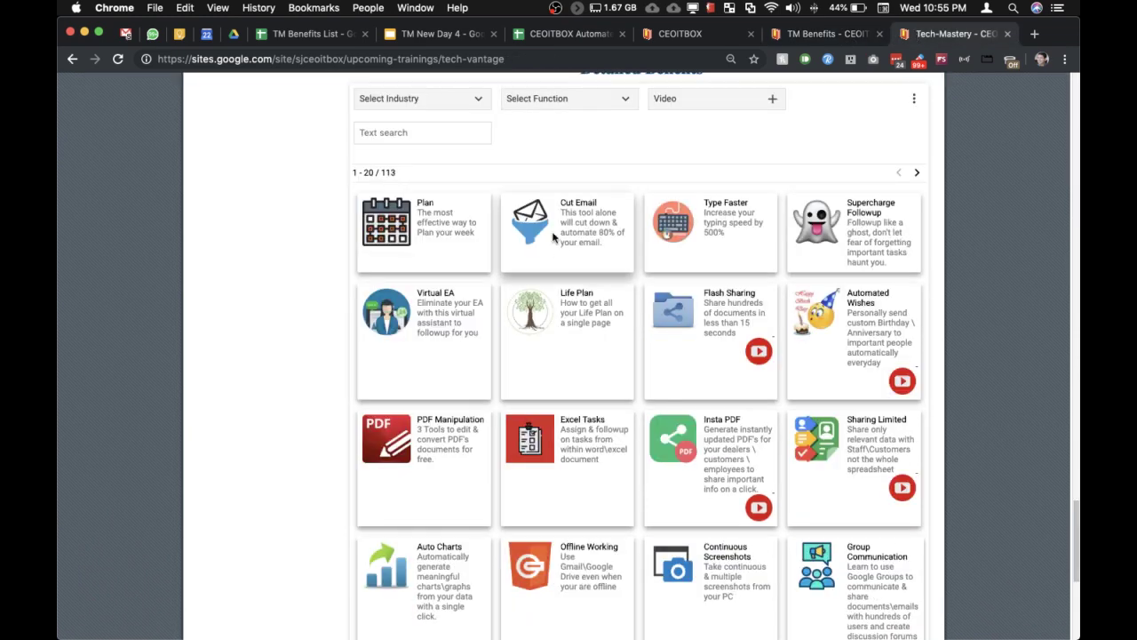
pyautogui.scroll(20, 553, 237)
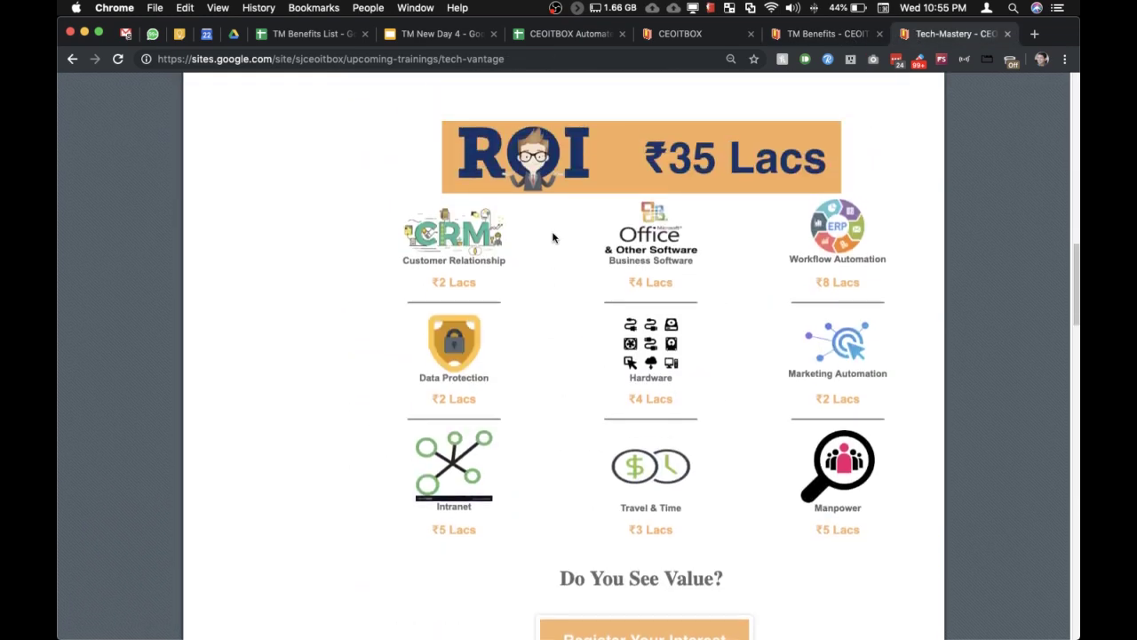
pyautogui.scroll(10, 553, 237)
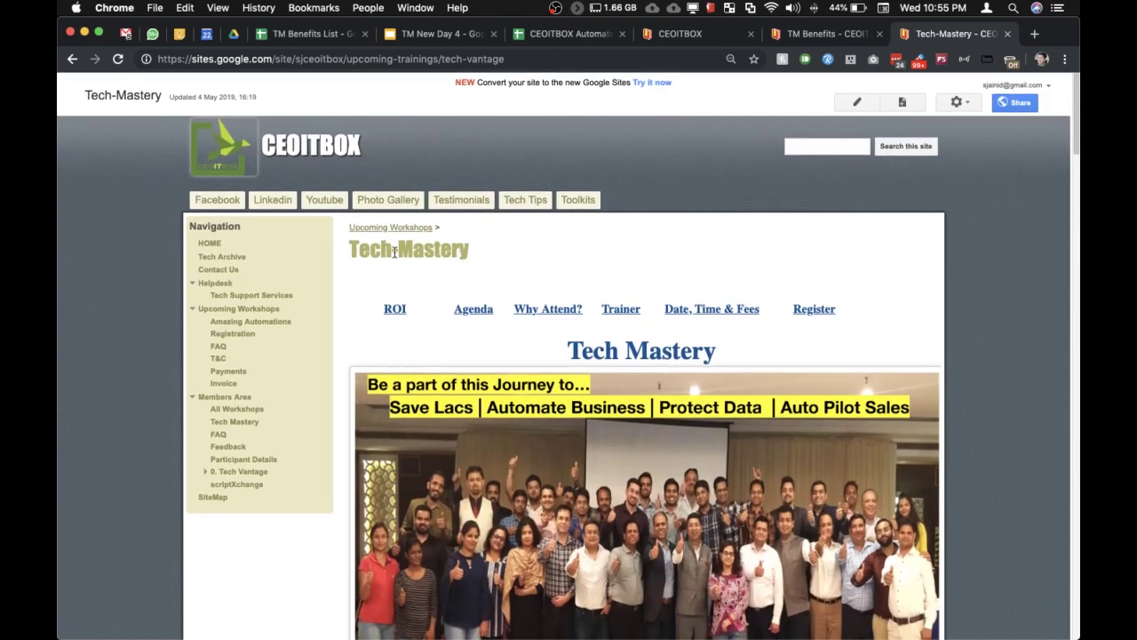
pyautogui.click(263, 311)
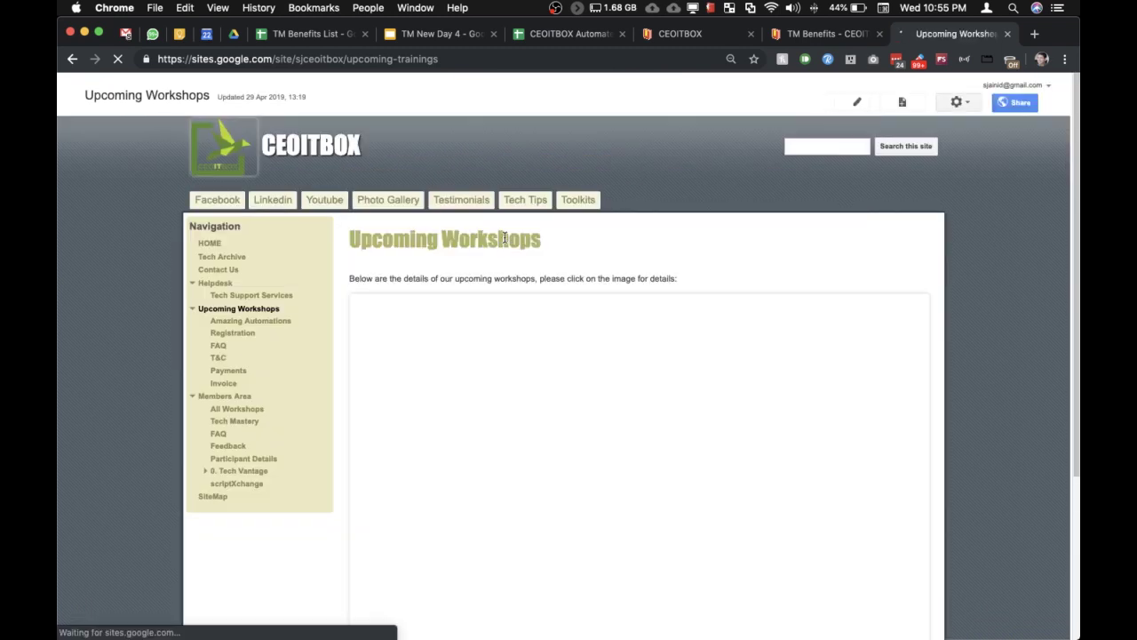
pyautogui.scroll(-4, 505, 237)
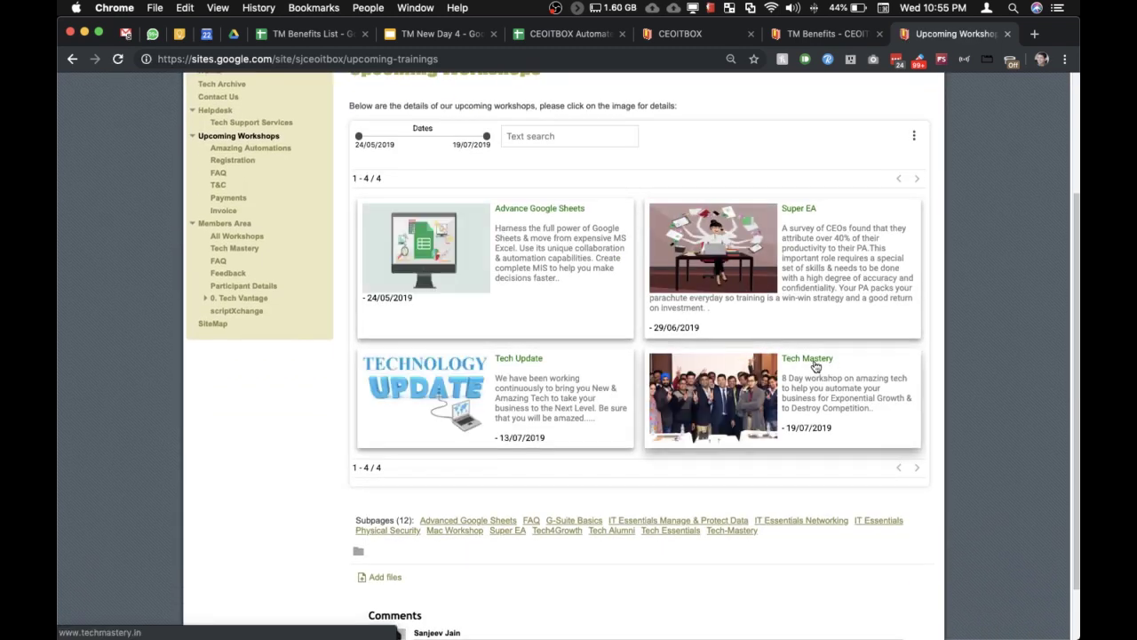
pyautogui.click(744, 530)
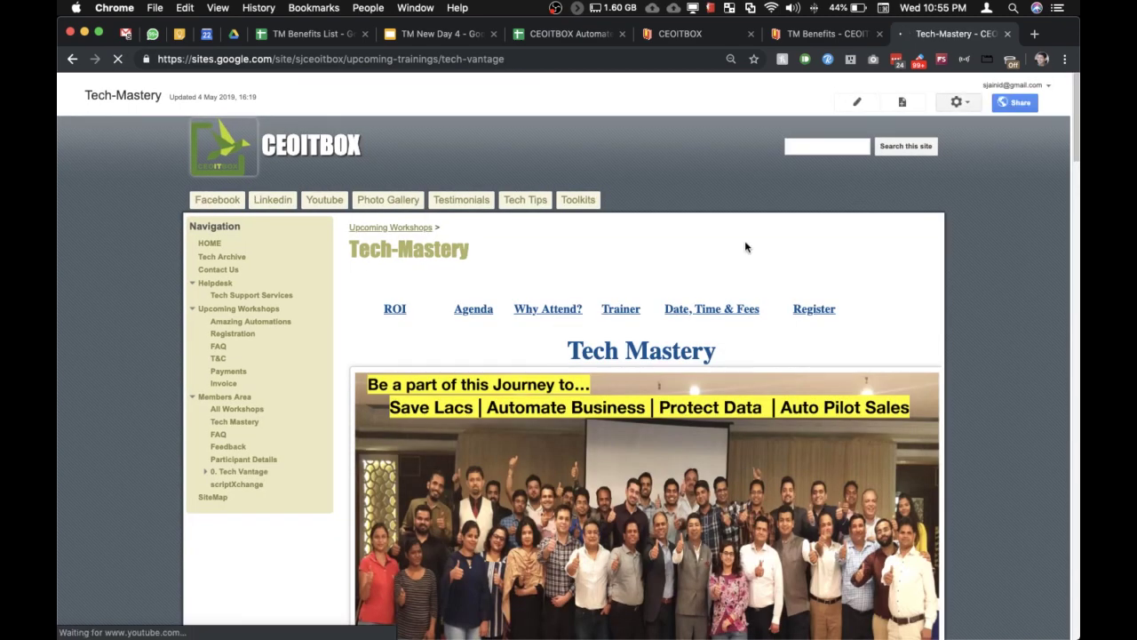
pyautogui.scroll(-5, 744, 240)
pyautogui.scroll(-1, 747, 248)
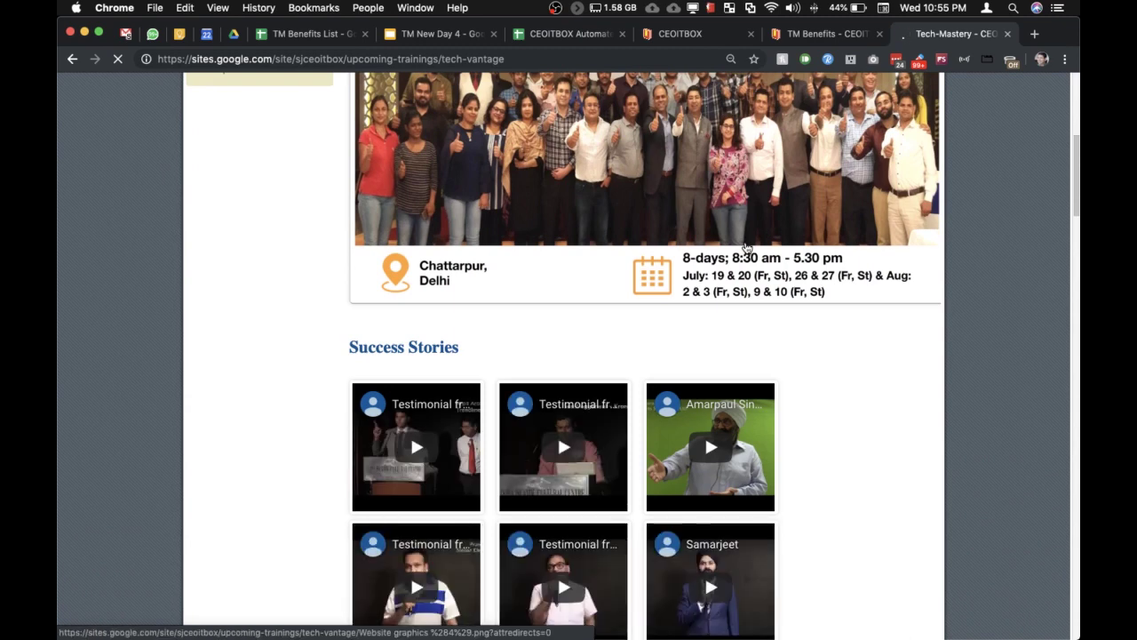
pyautogui.scroll(3, 746, 248)
pyautogui.scroll(2, 746, 248)
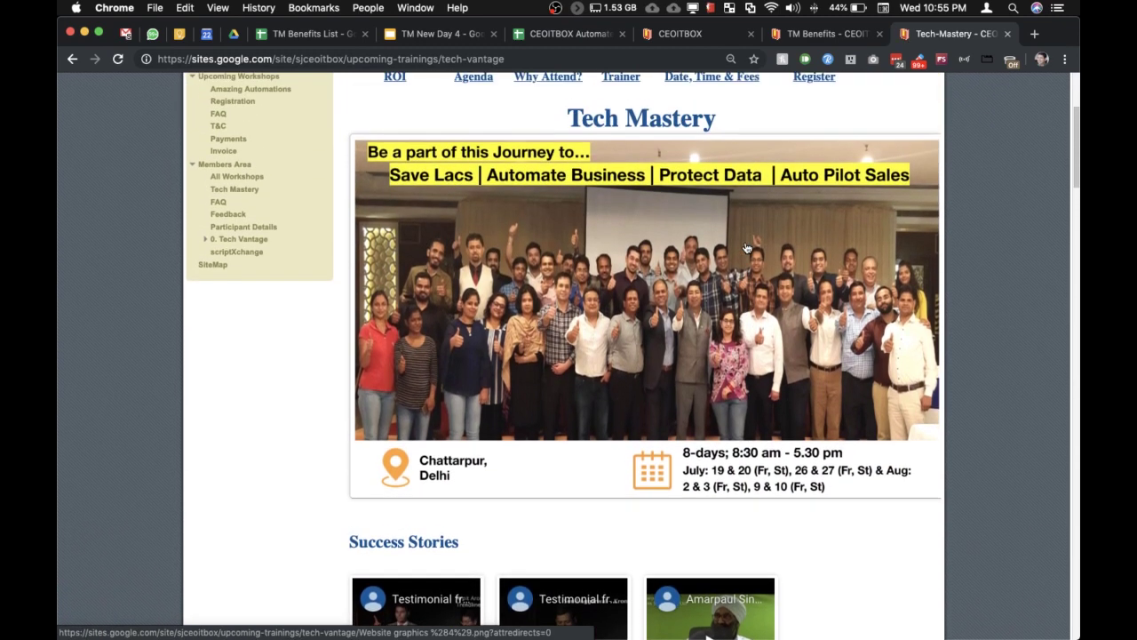
pyautogui.scroll(1, 747, 248)
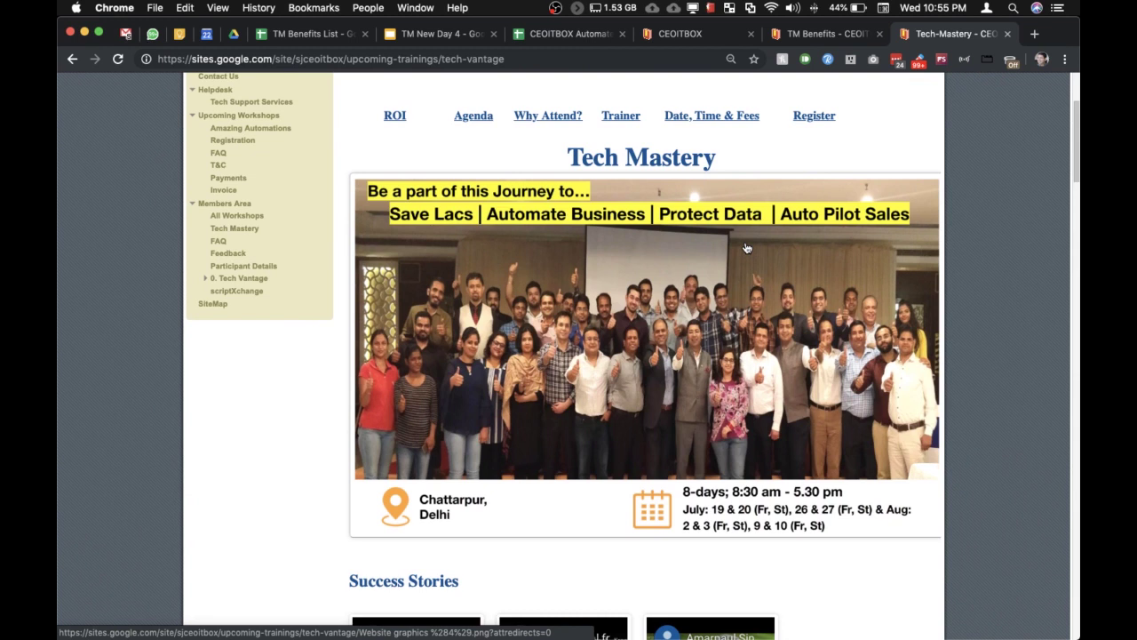
pyautogui.scroll(1, 746, 248)
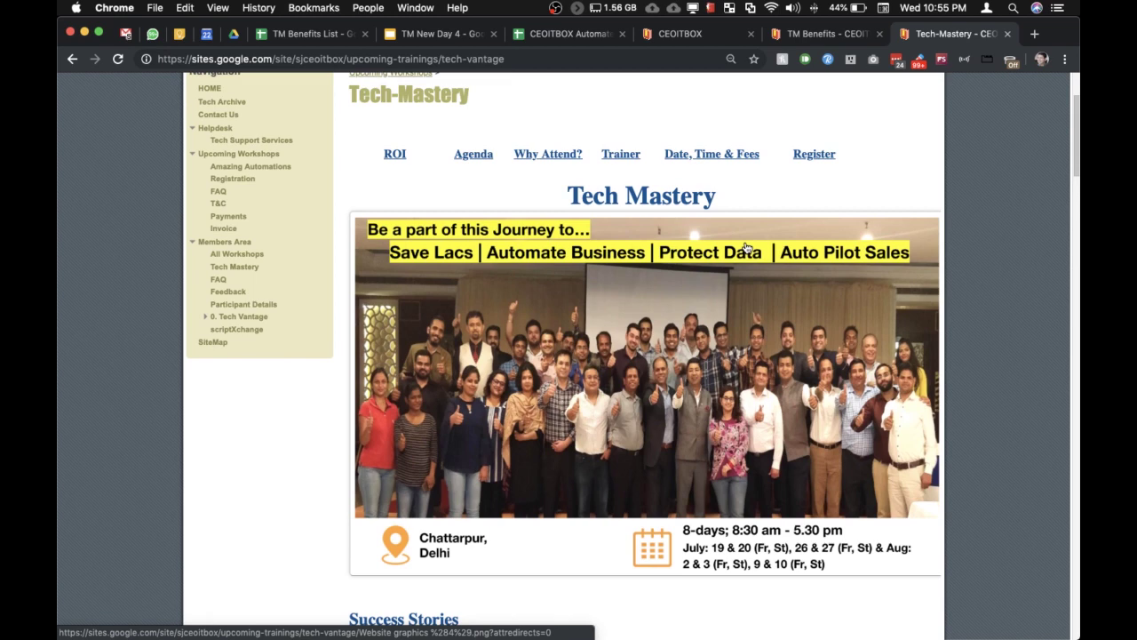
pyautogui.scroll(-12, 746, 248)
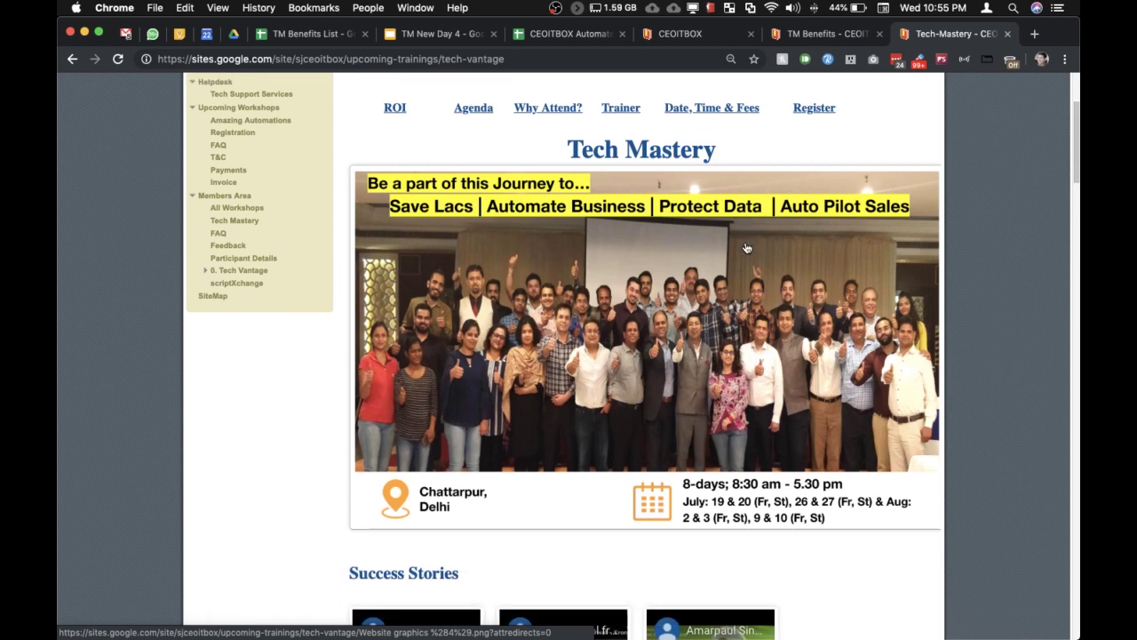
pyautogui.scroll(-6, 746, 249)
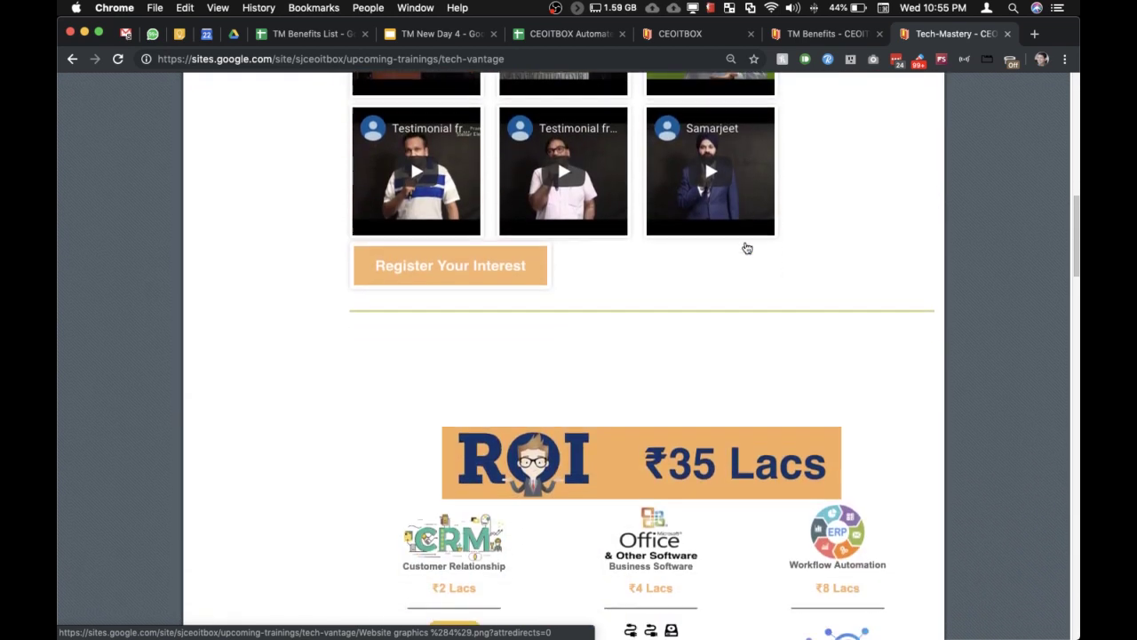
pyautogui.scroll(-6, 745, 249)
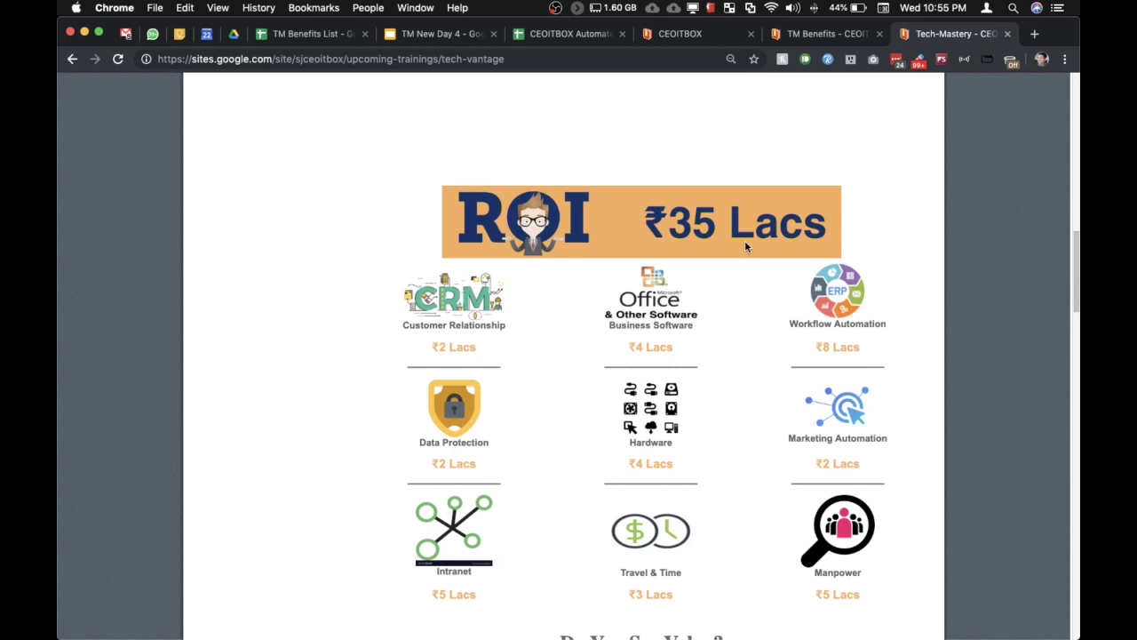
pyautogui.scroll(-2, 746, 246)
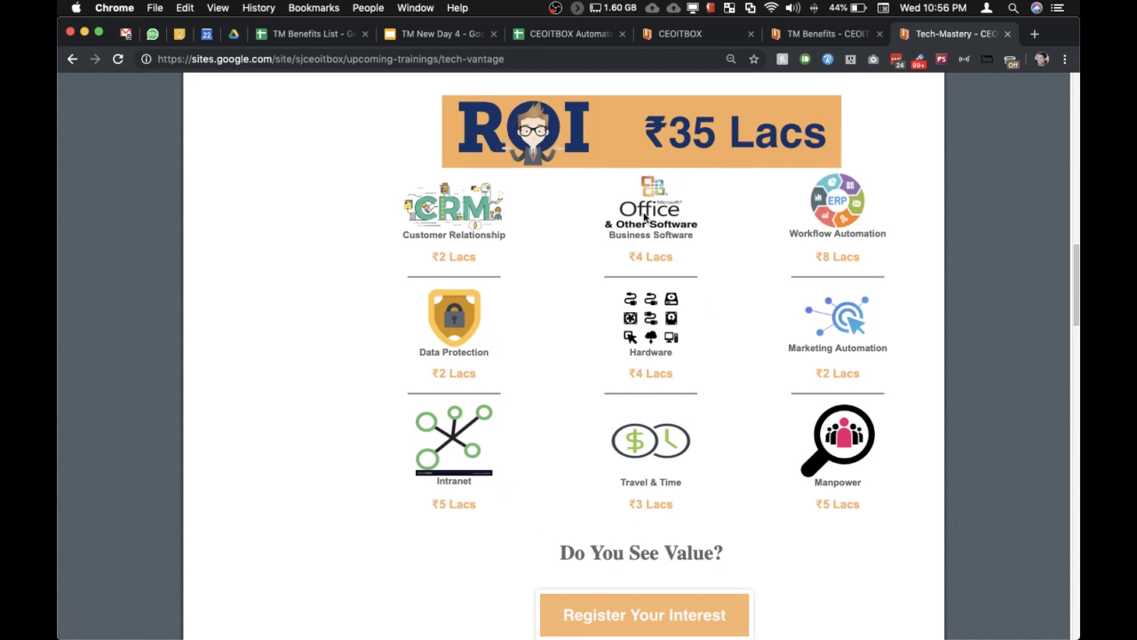
pyautogui.scroll(-5, 645, 216)
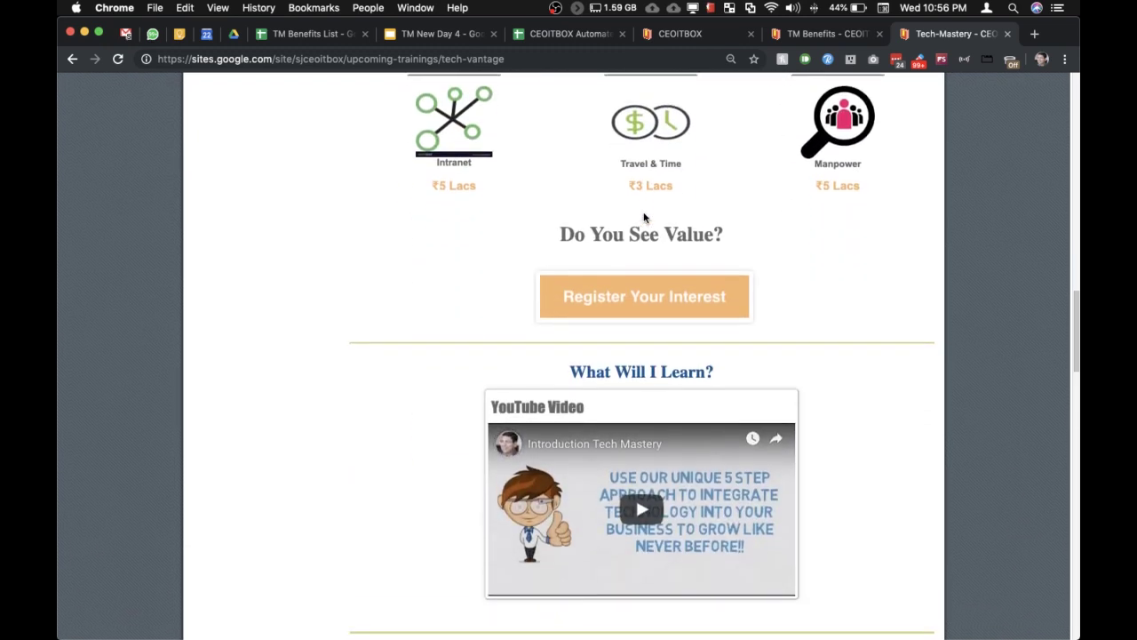
pyautogui.scroll(6, 645, 216)
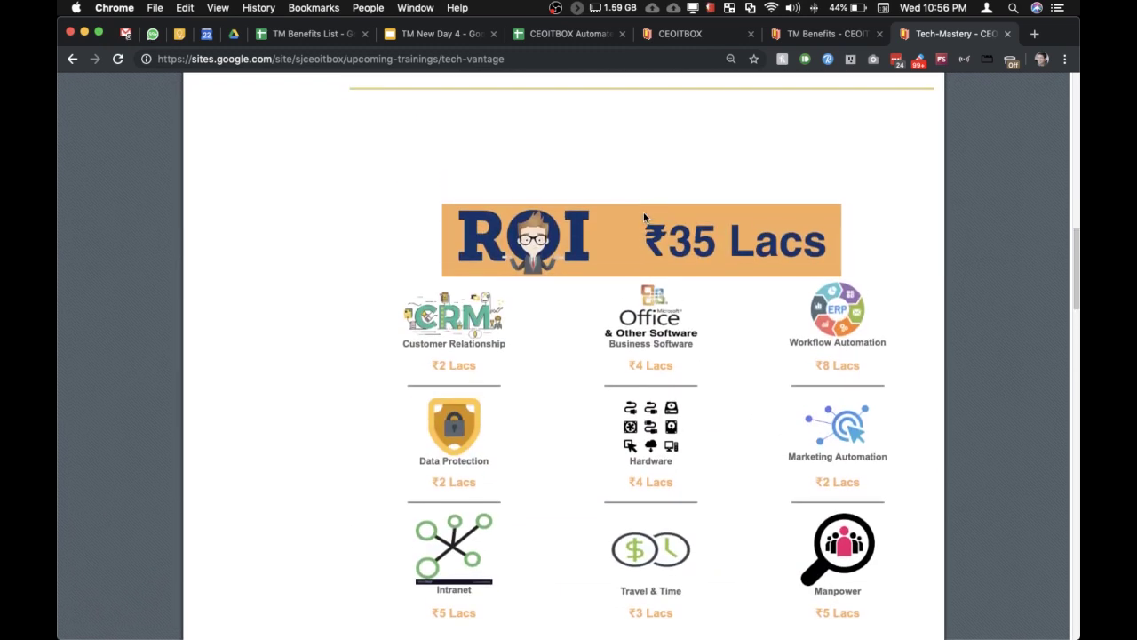
pyautogui.scroll(-8, 645, 217)
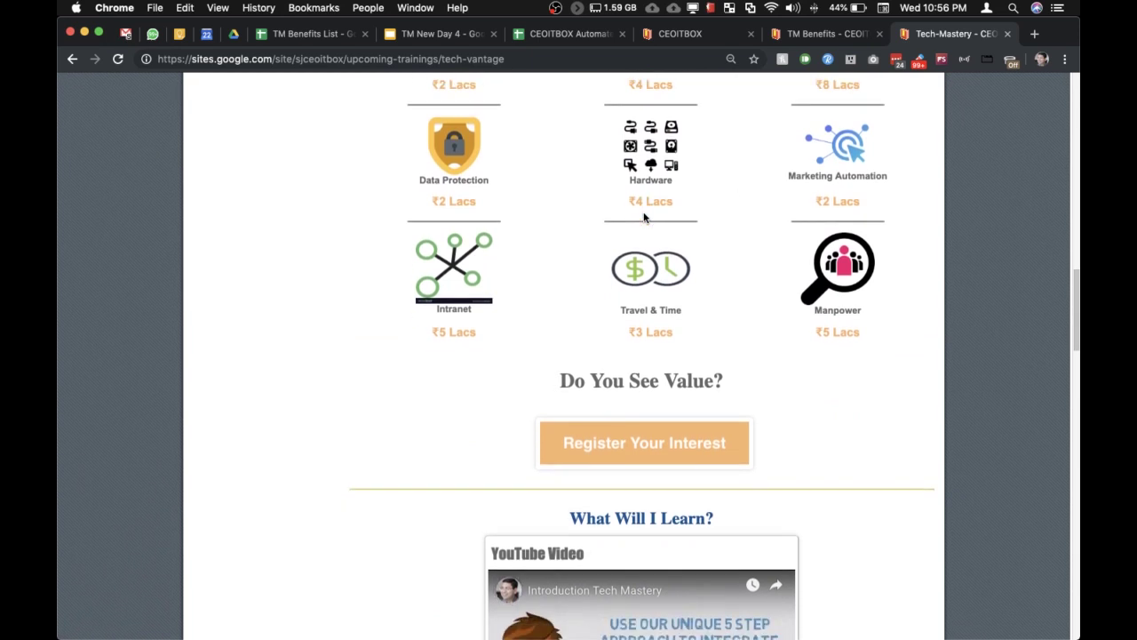
pyautogui.scroll(-3, 644, 216)
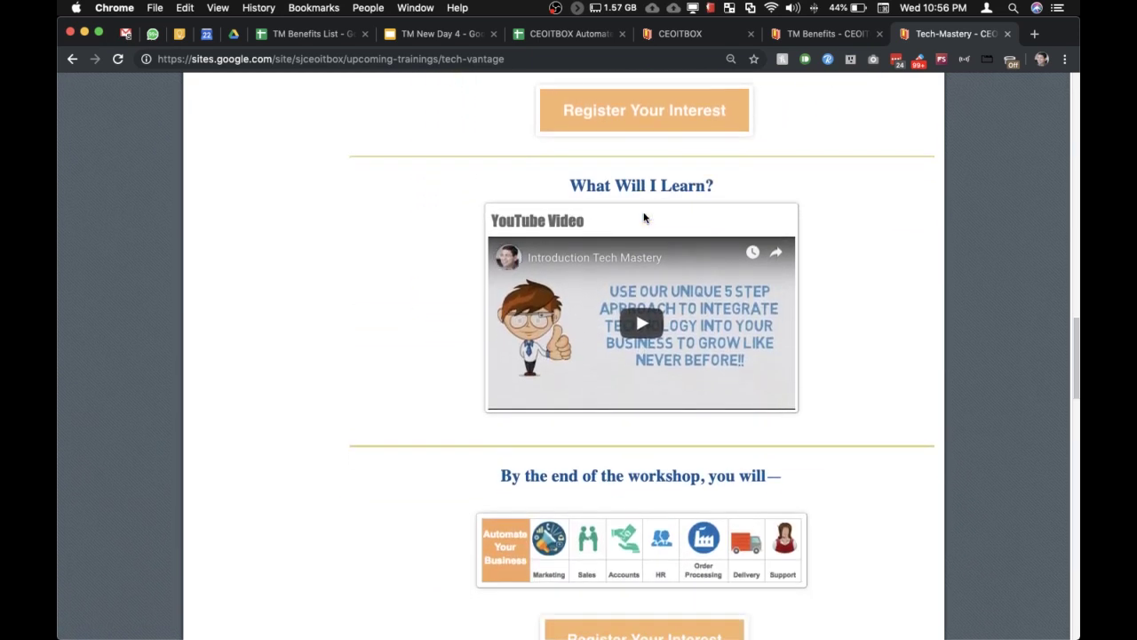
pyautogui.scroll(-6, 644, 216)
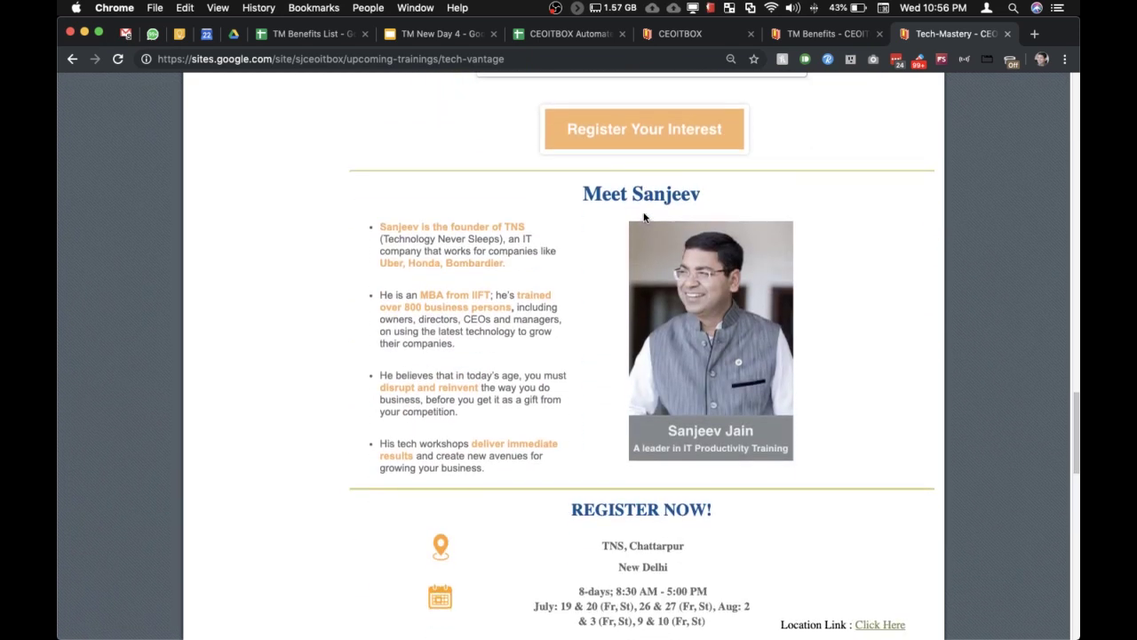
pyautogui.scroll(-6, 644, 216)
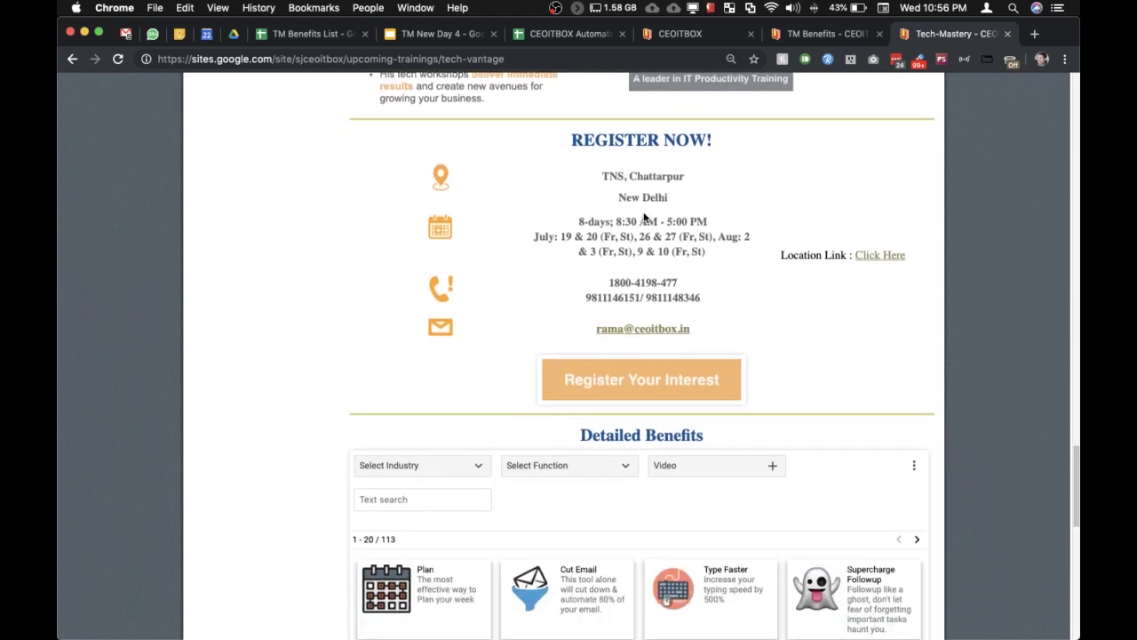
pyautogui.scroll(-3, 645, 213)
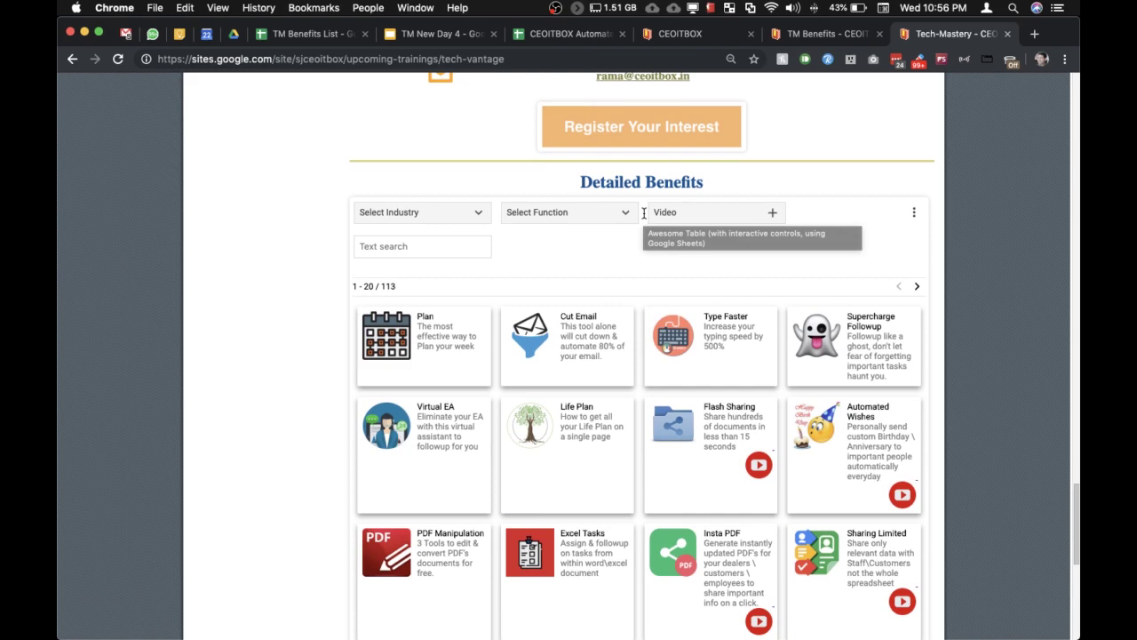
pyautogui.scroll(-8, 644, 213)
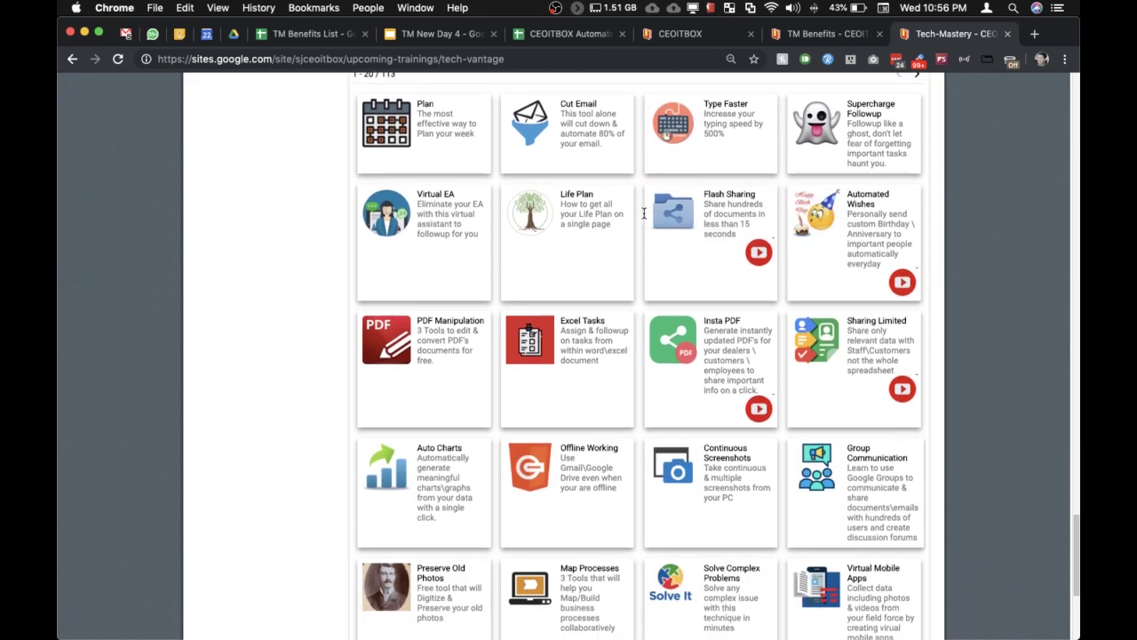
pyautogui.scroll(20, 644, 213)
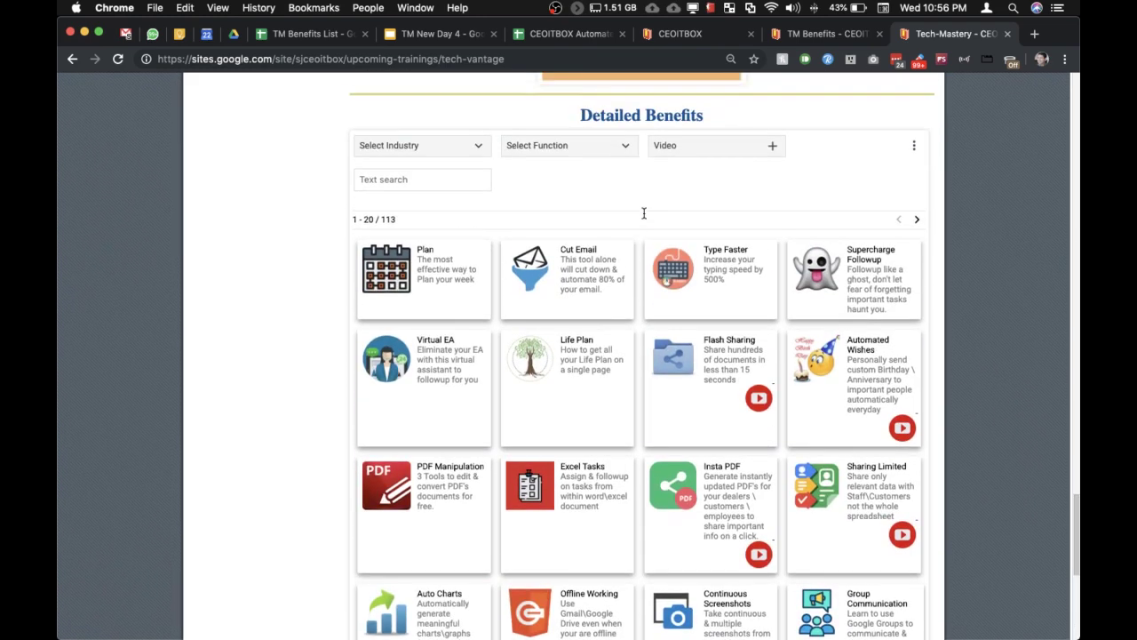
pyautogui.scroll(20, 644, 213)
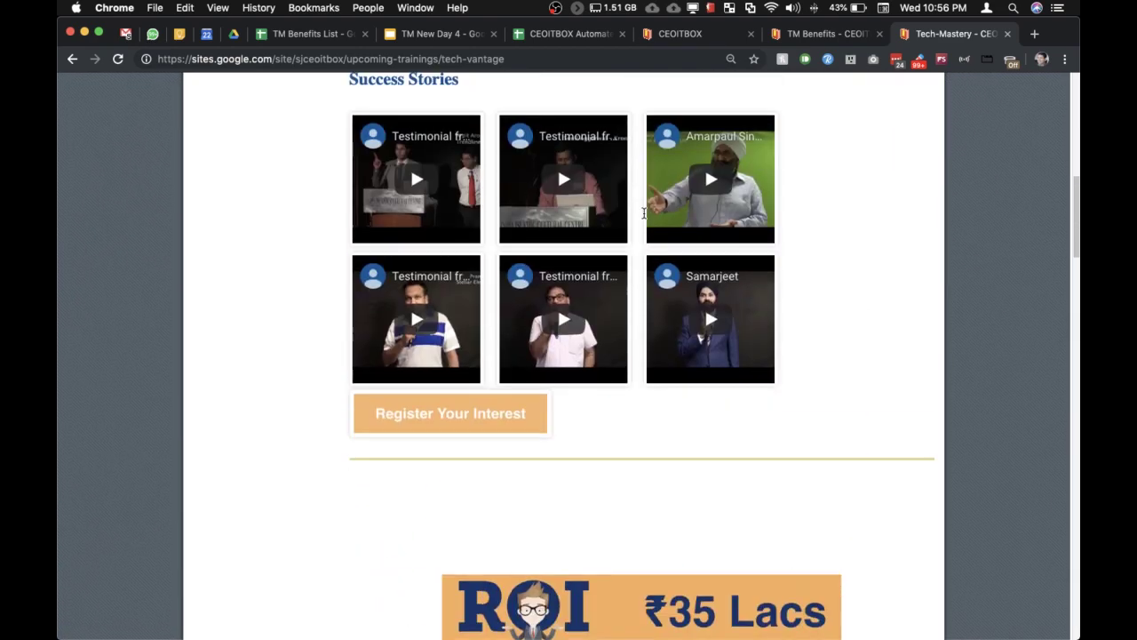